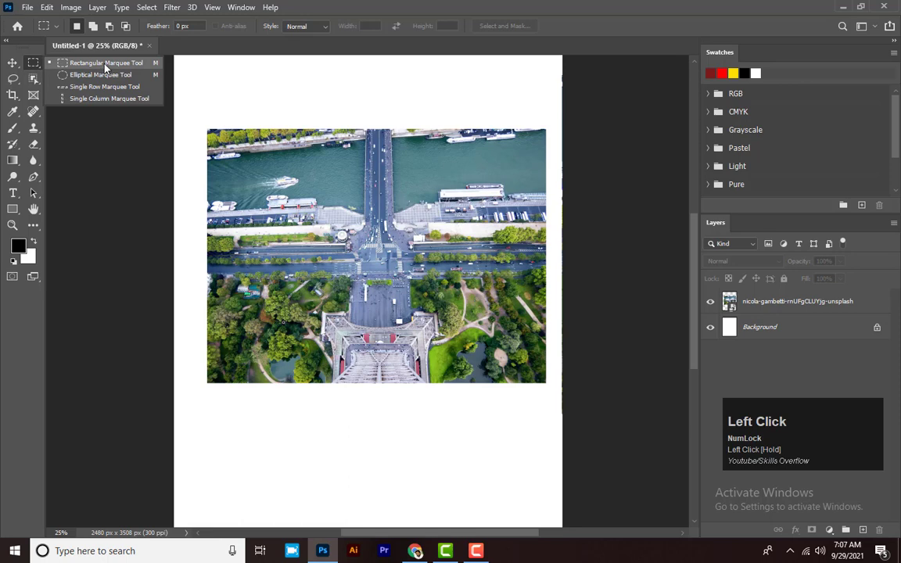
Step: Copy a rectangular area around the photo's bridge and road crossing from the photo layer and paste it as a new layer
drag(105, 66, 105, 66)
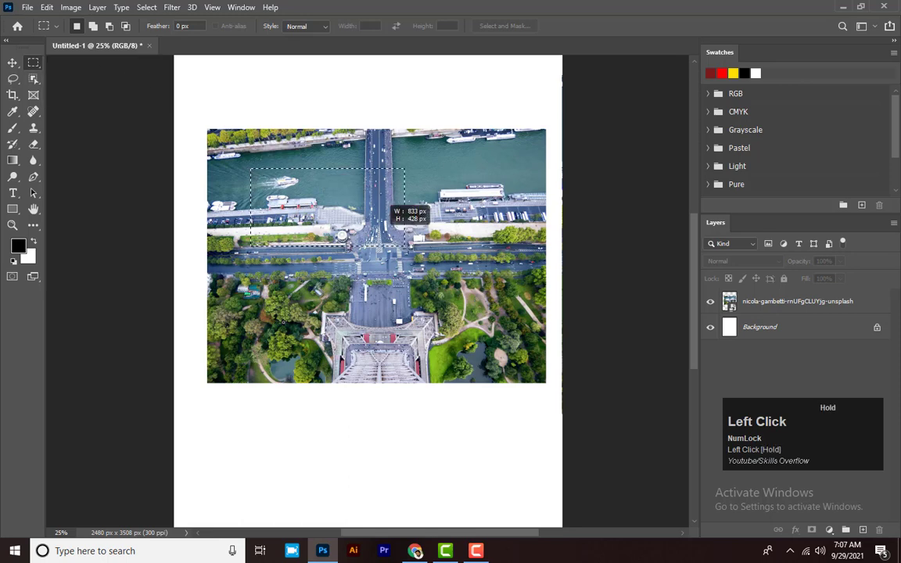
drag(420, 295, 471, 302)
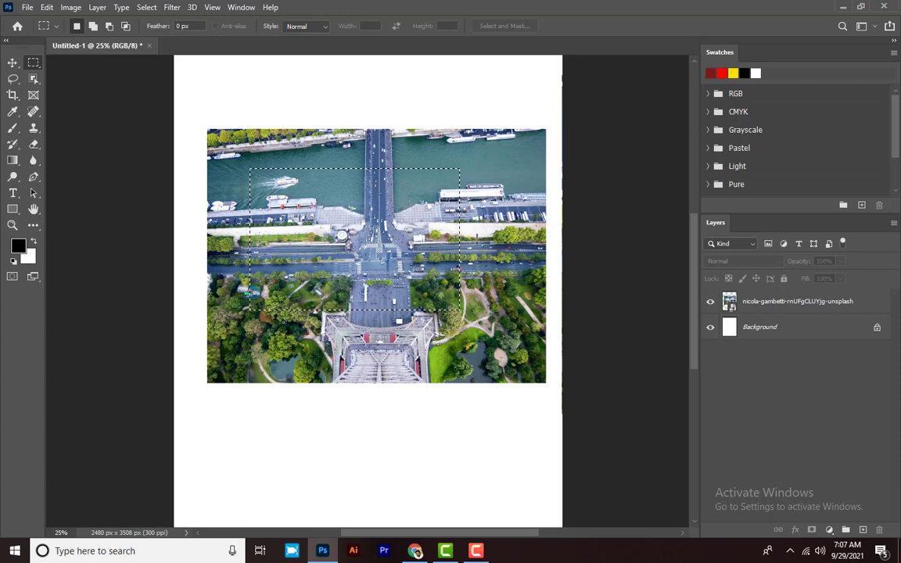
click(742, 305)
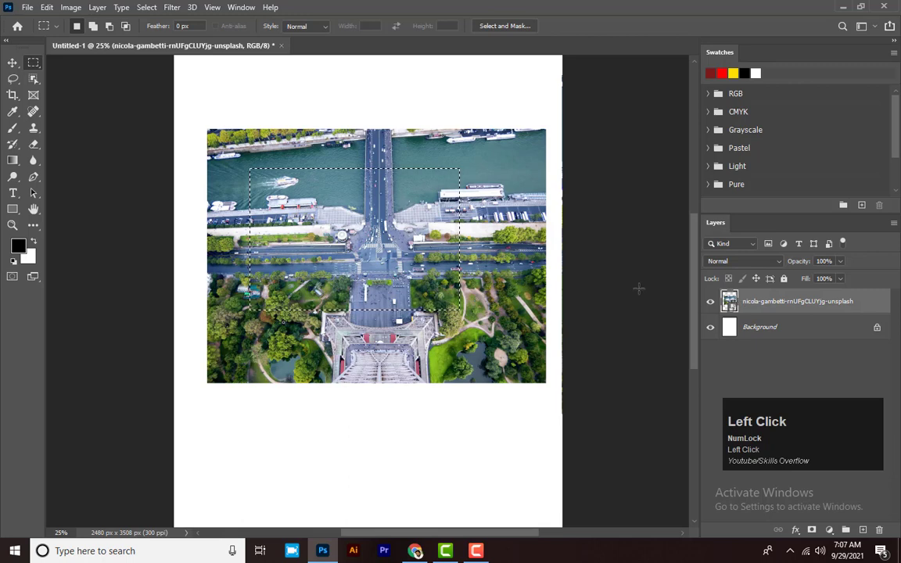
key(ctrl+c)
key(ctrl+v)
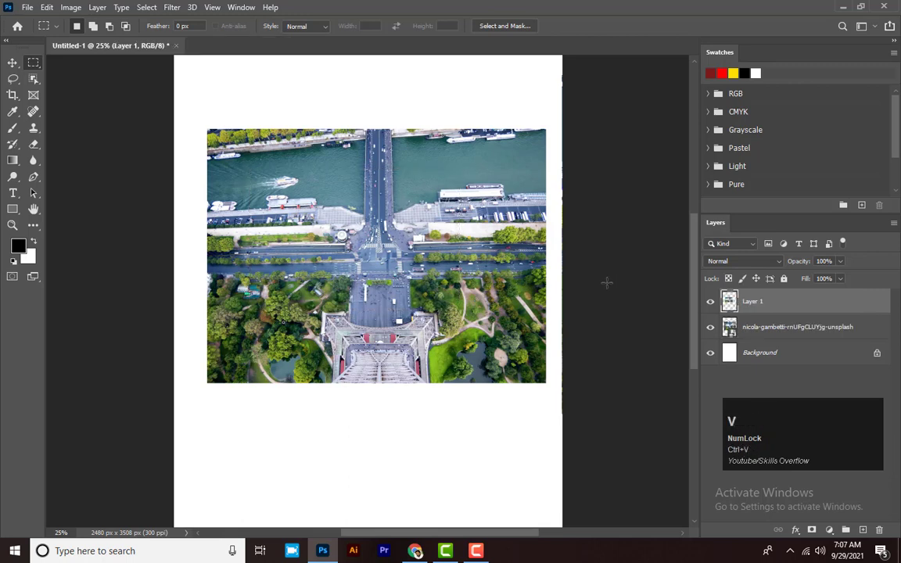
Step: Move the pasted piece down across the photo's lower edge and delete its layer
key(v)
drag(354, 141, 343, 326)
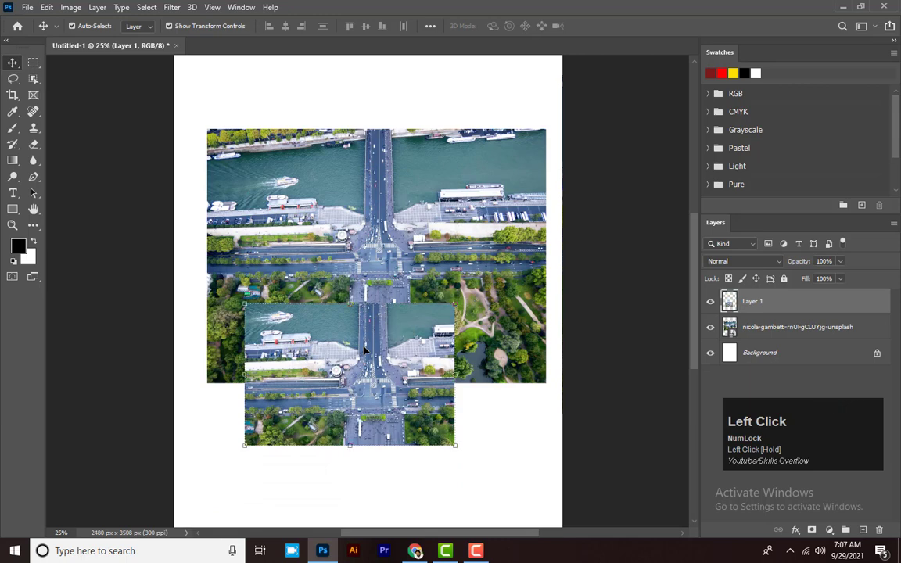
key(Delete)
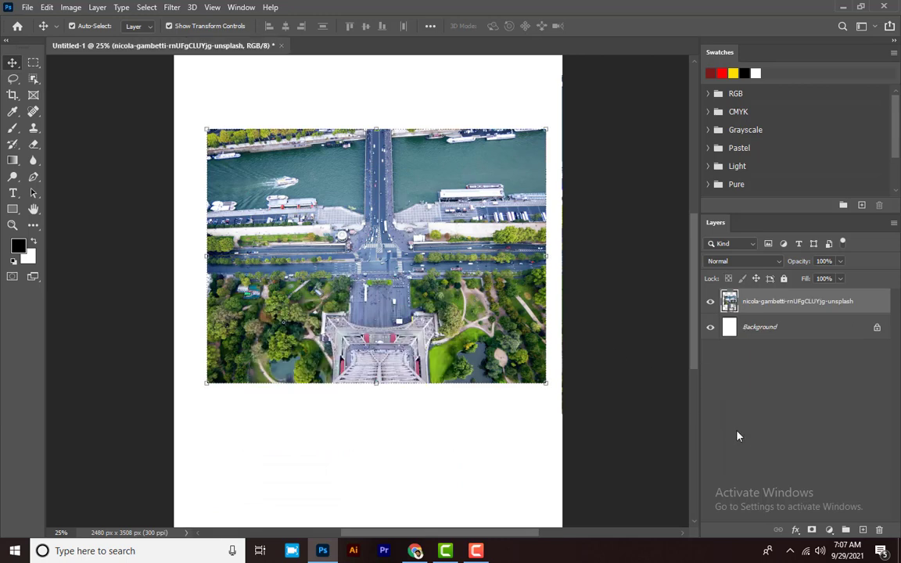
click(432, 272)
key(super)
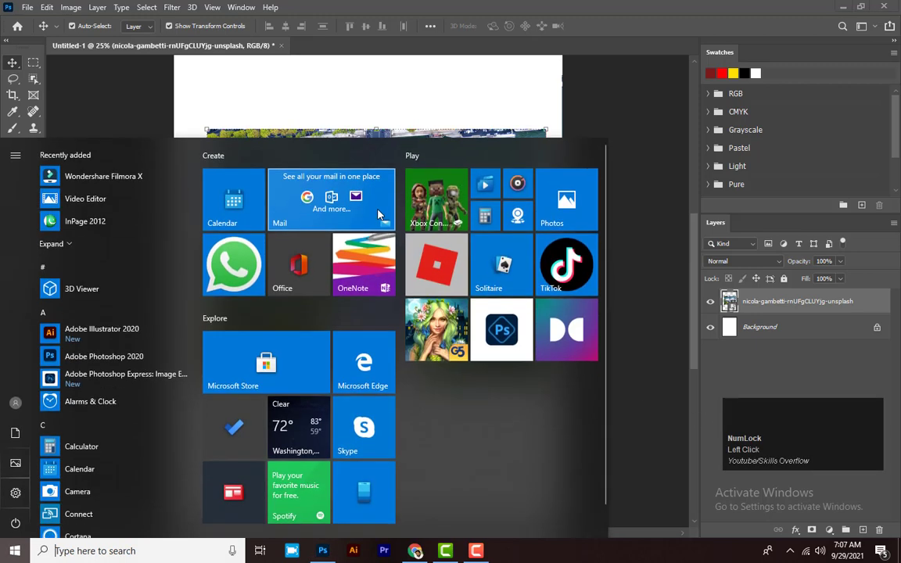
key(super)
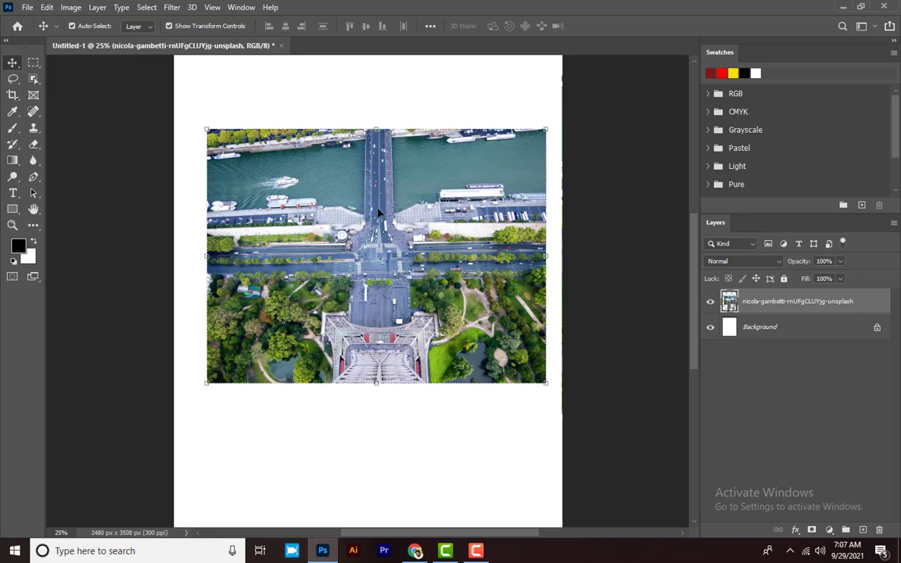
key(ctrl)
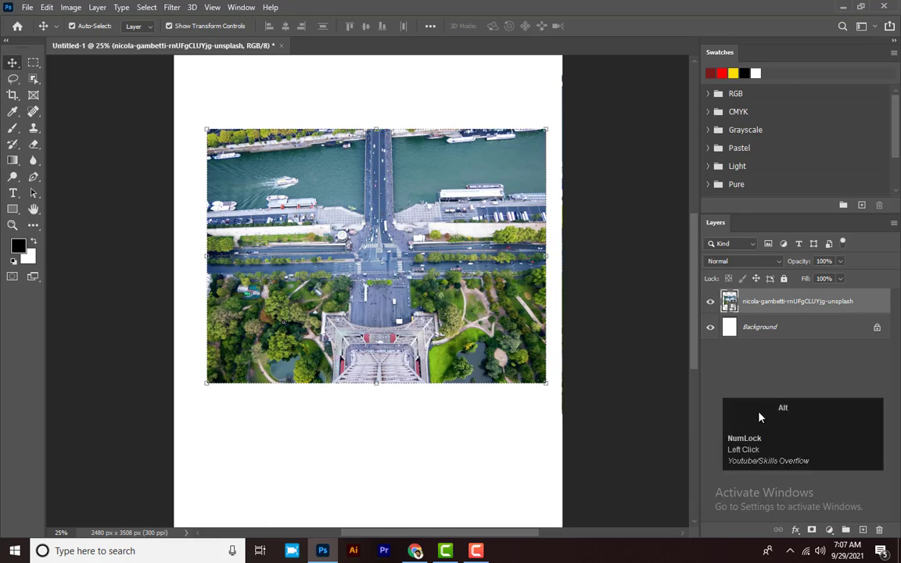
key(space)
click(398, 200)
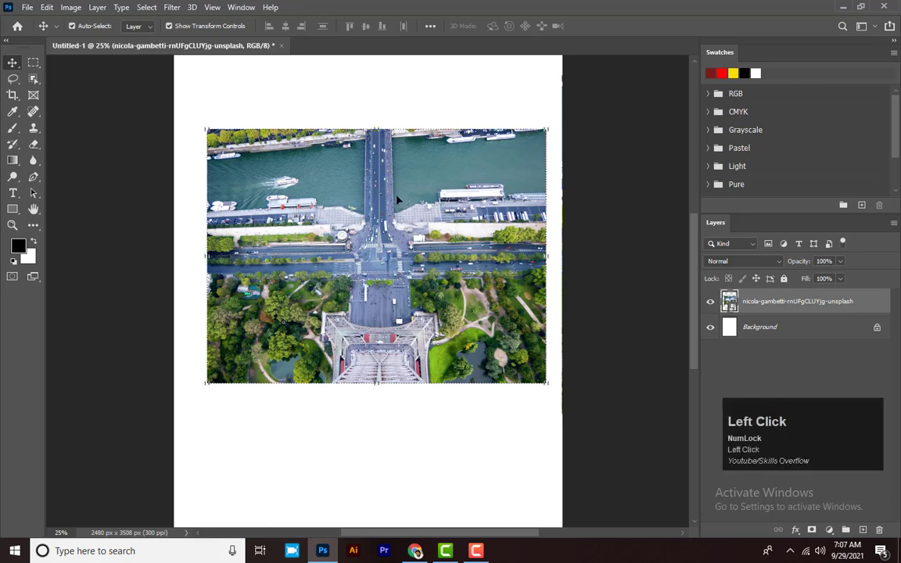
Step: Draw a rectangular marquee over the bridge and riverbank and deselect it
click(34, 63)
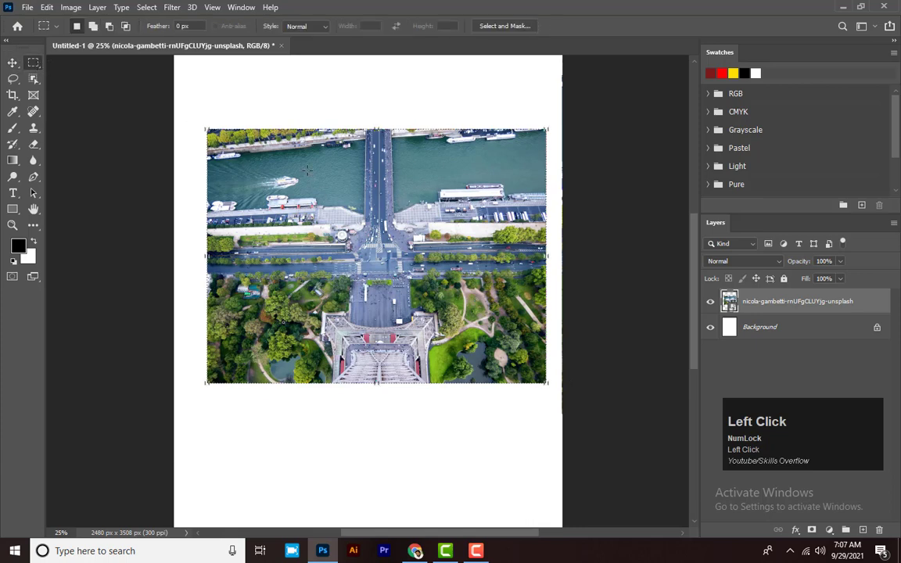
drag(307, 171, 450, 248)
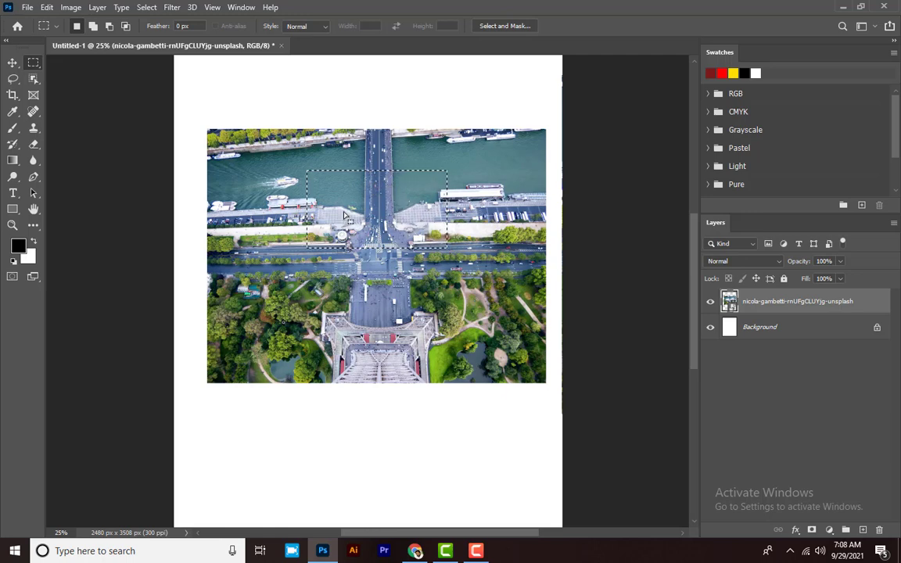
key(ctrl+d)
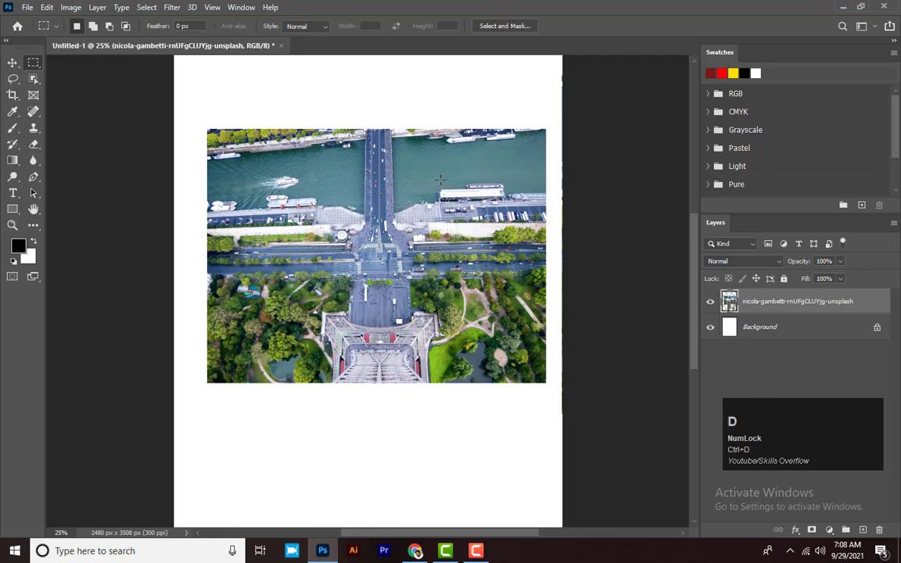
Step: Rasterize the photo's smart object layer
right_click(744, 302)
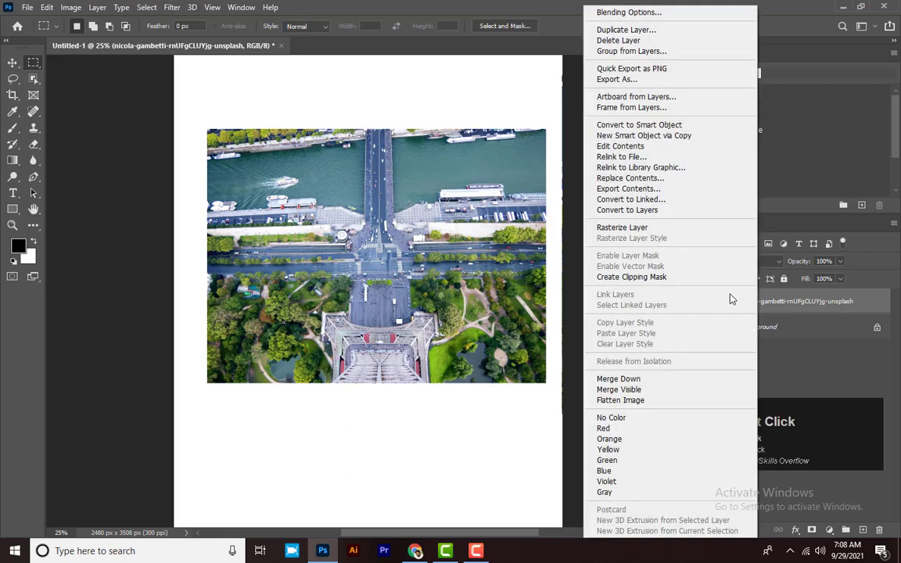
click(629, 226)
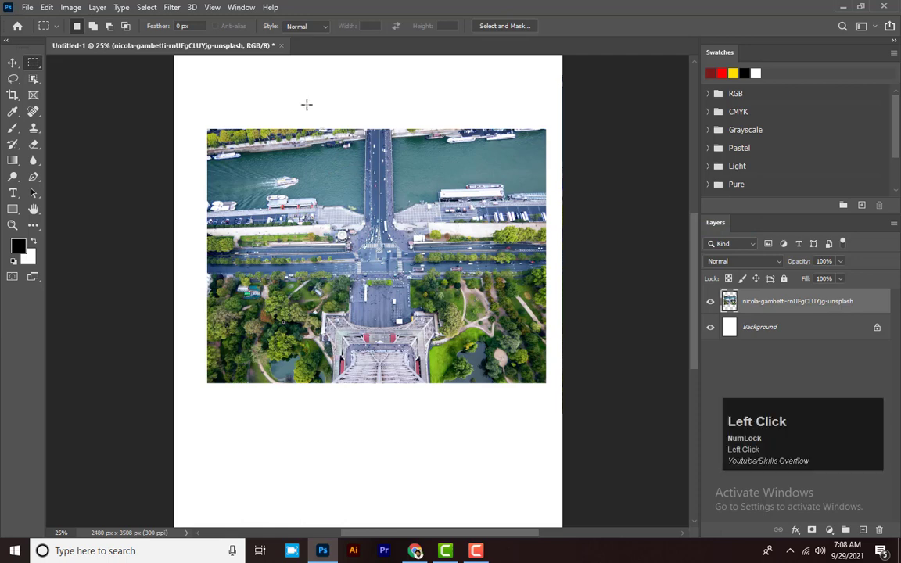
Step: Draw a rectangular selection across the photo's upper edge and another over most of the photo, clearing each one
drag(305, 104, 498, 205)
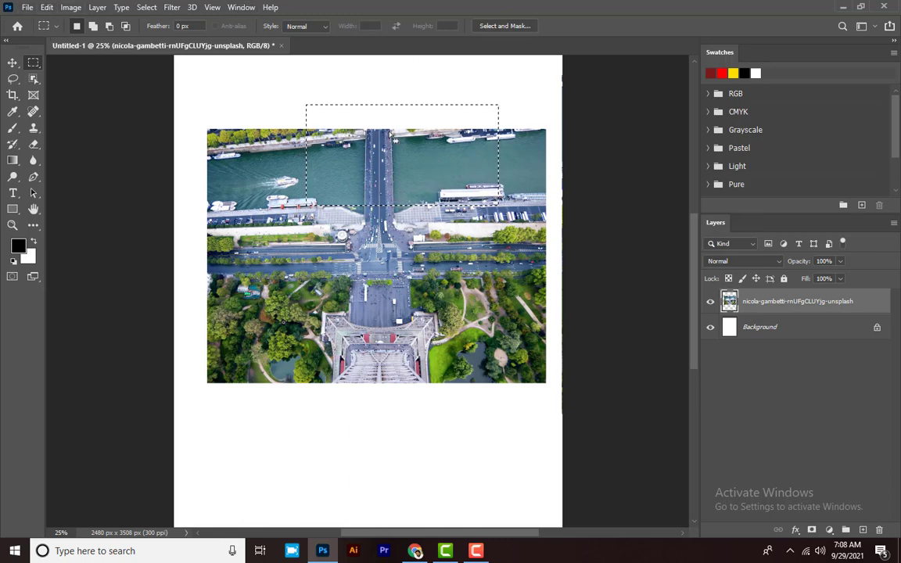
click(146, 8)
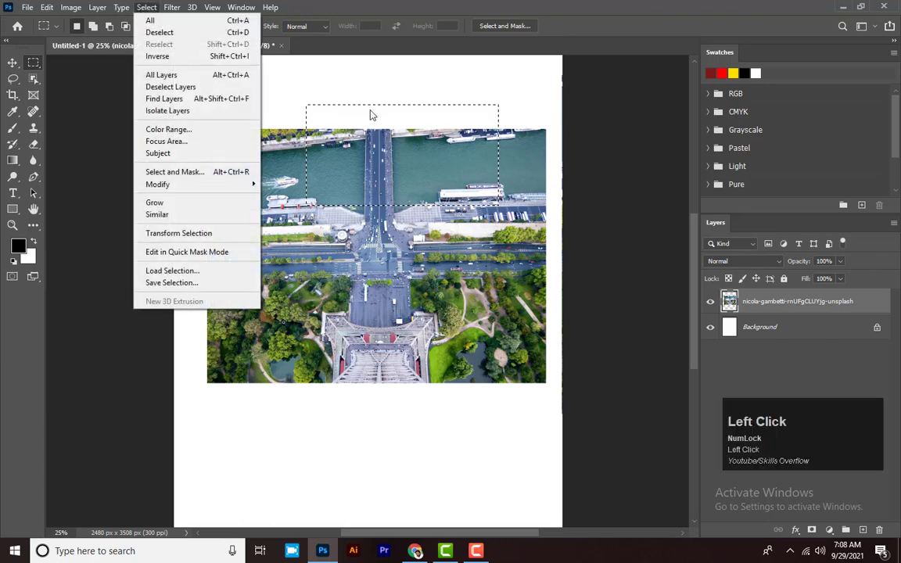
click(185, 33)
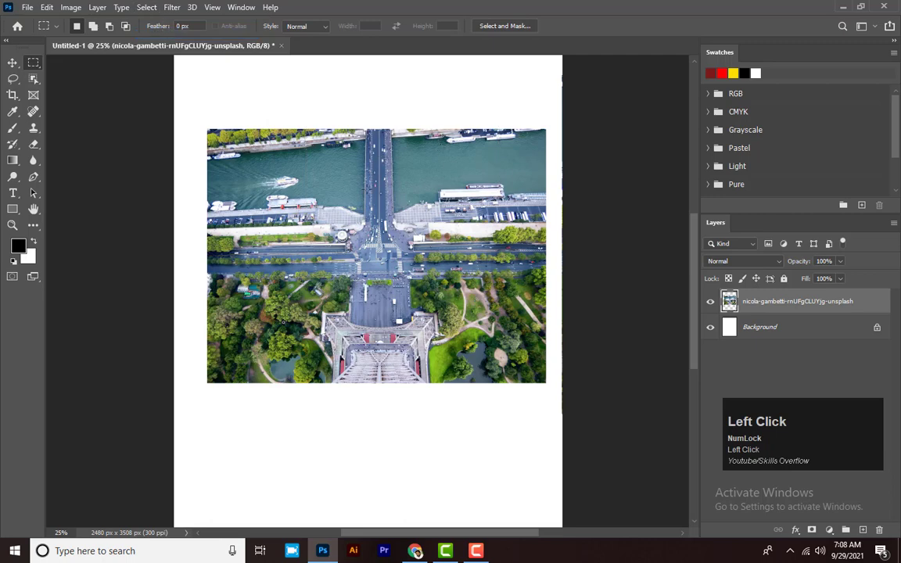
drag(283, 143, 545, 389)
key(ctrl+d)
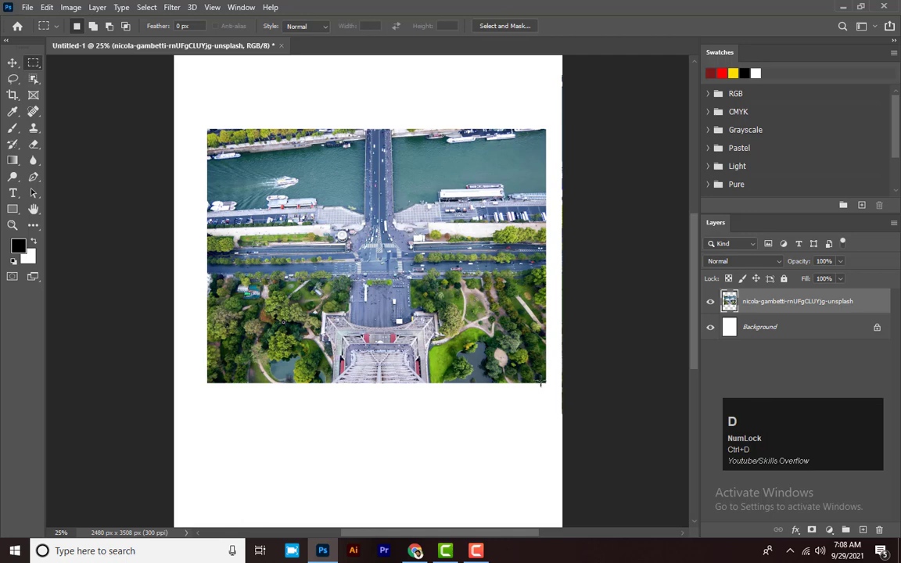
Step: Duplicate the bridge strip onto its own layer placed in the white area below the photo, and delete that layer
drag(365, 129, 394, 213)
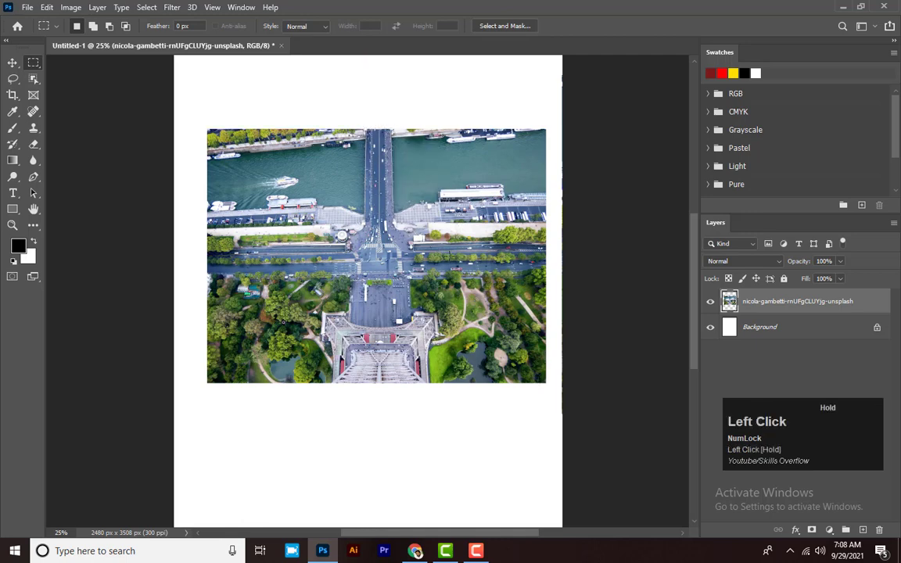
key(ctrl+j)
key(v)
drag(375, 157, 332, 426)
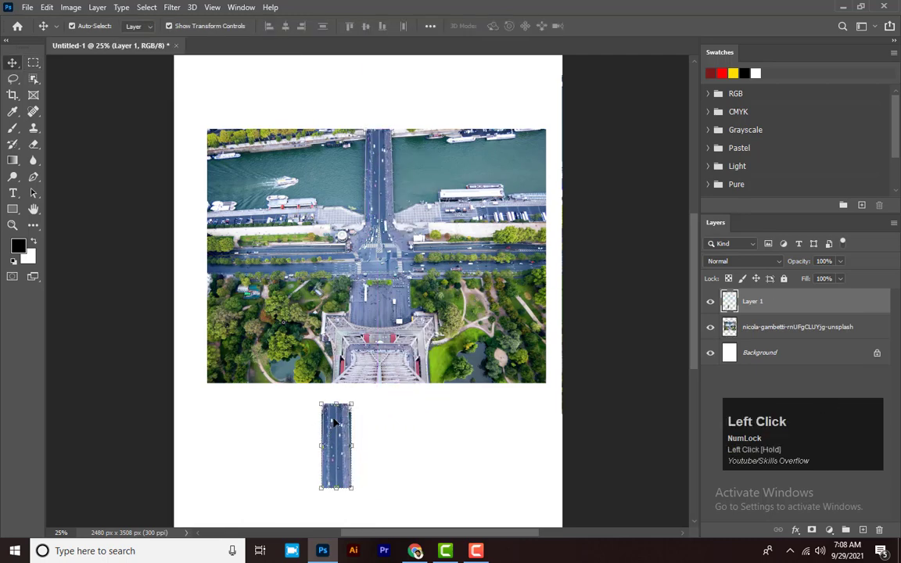
key(Delete)
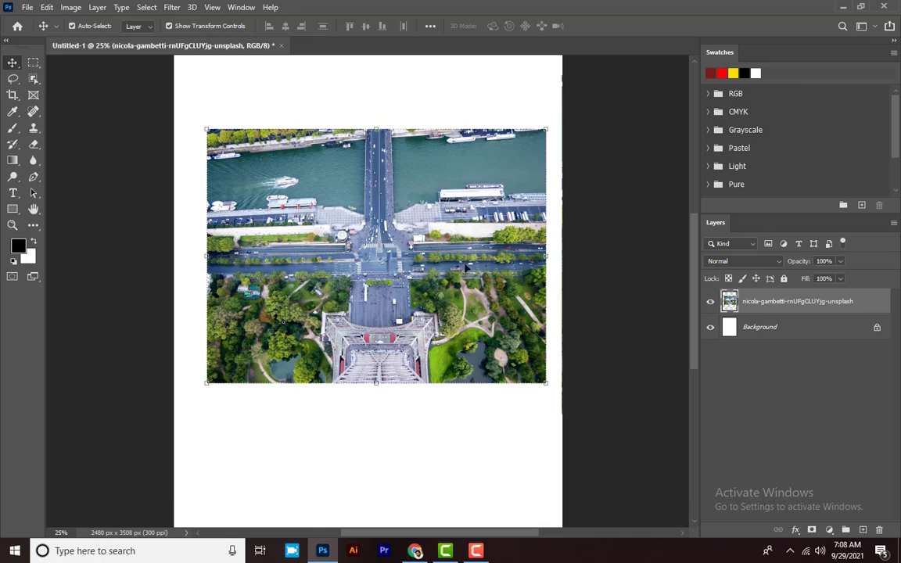
Step: Delete the photo's lower half, from the park downward, with a full-width rectangular selection, and undo the deletion
click(34, 63)
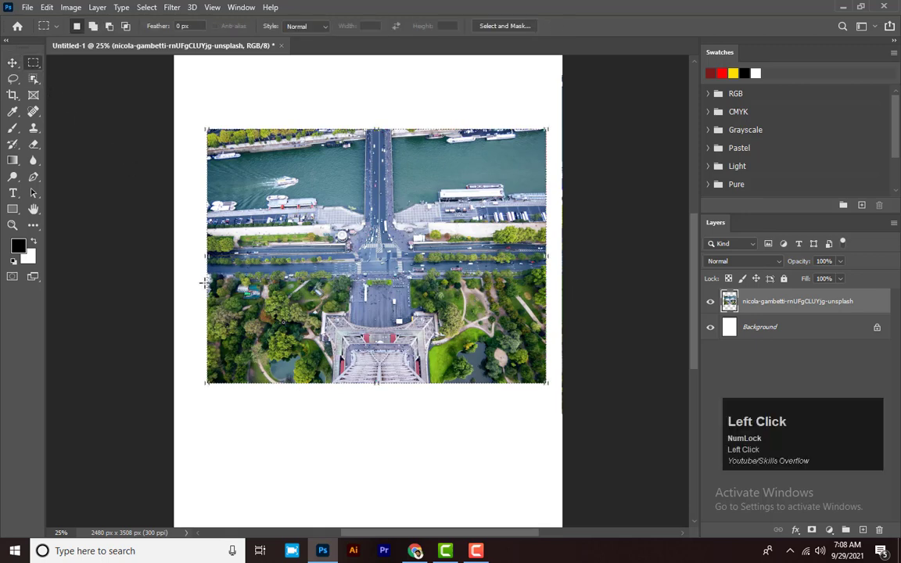
drag(201, 274, 559, 408)
key(Delete)
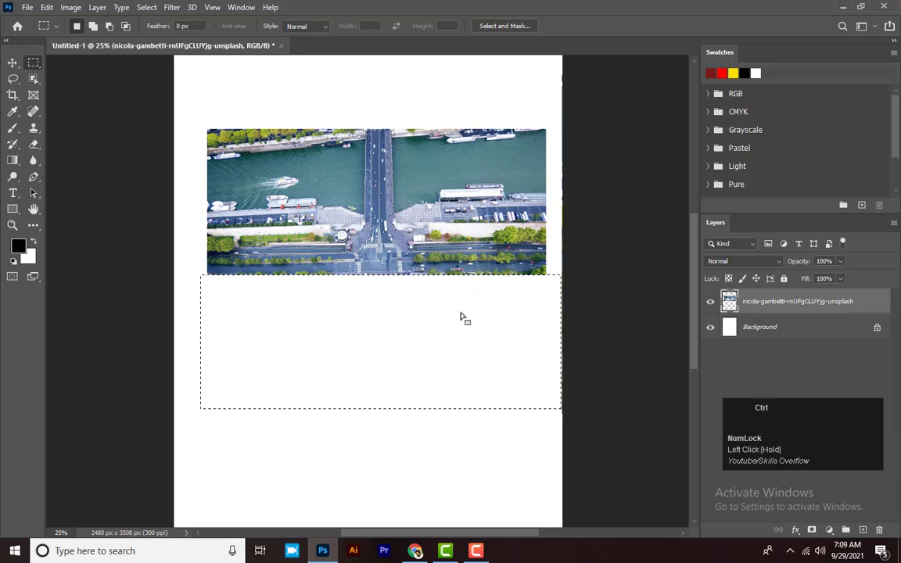
key(ctrl+d)
key(ctrl+z)
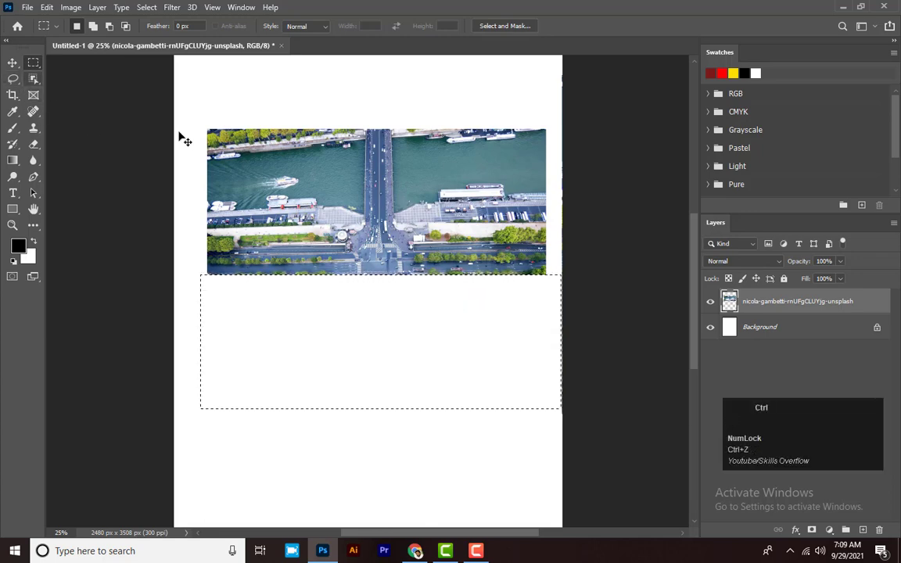
key(ctrl+z)
Step: Draw a roughly square marquee selection over the bridge and the water and riverbank beside it
click(33, 62)
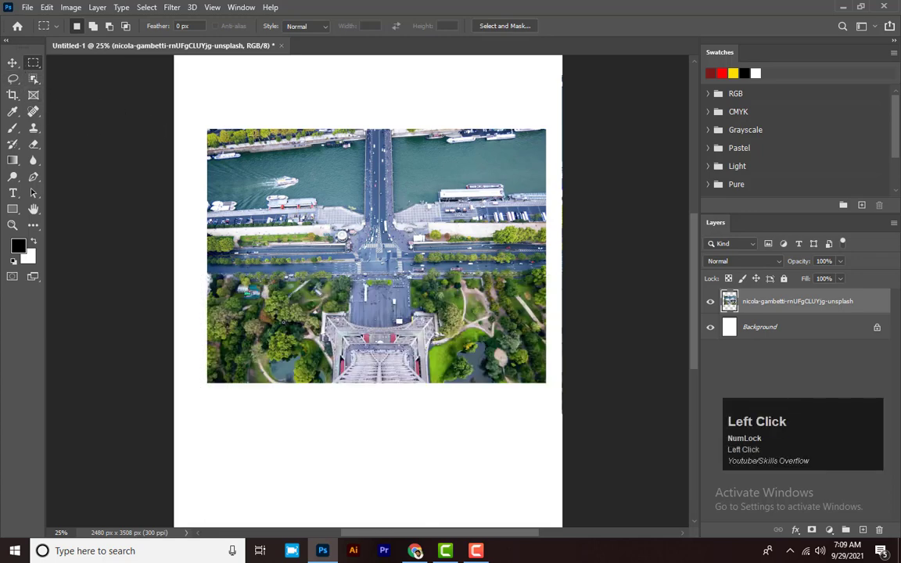
drag(294, 154, 412, 259)
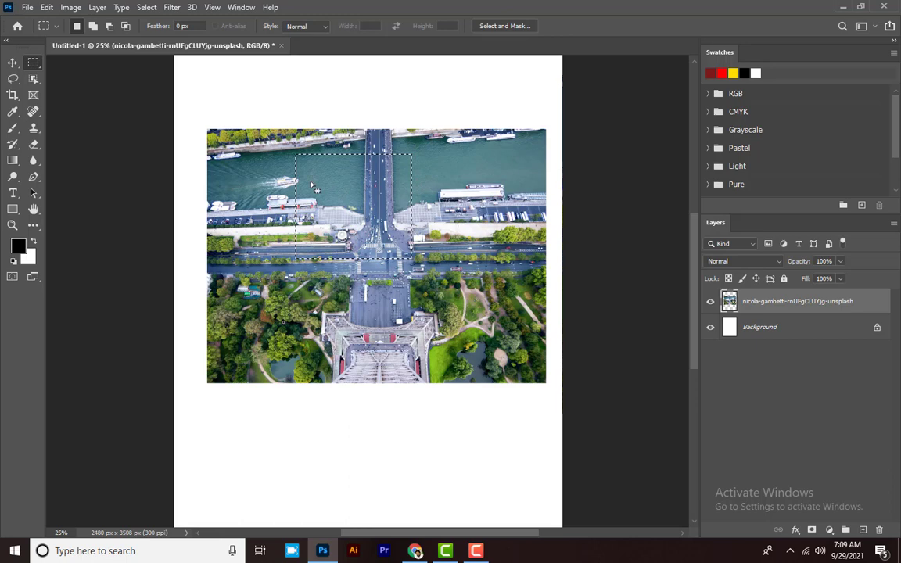
Step: Choose the Brush tool and set the foreground color to a muted red
click(12, 129)
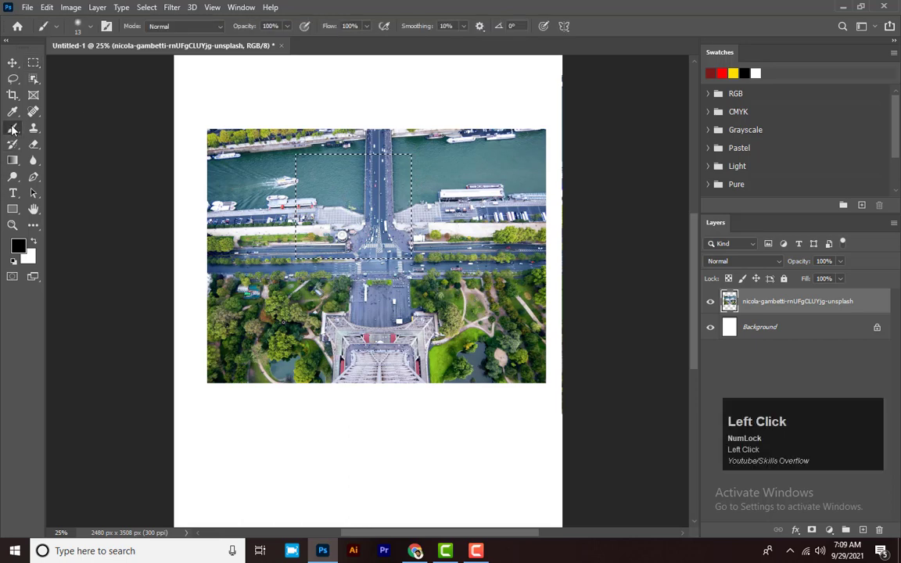
click(19, 246)
click(388, 165)
click(384, 151)
click(596, 107)
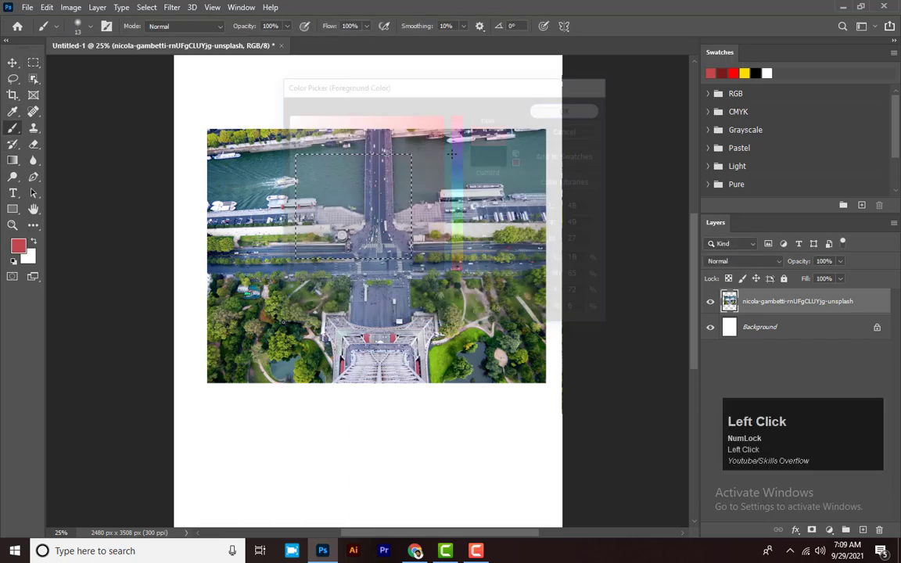
Step: Paint the whole selected area over the bridge red with a 400 px soft brush
key(bracketright)
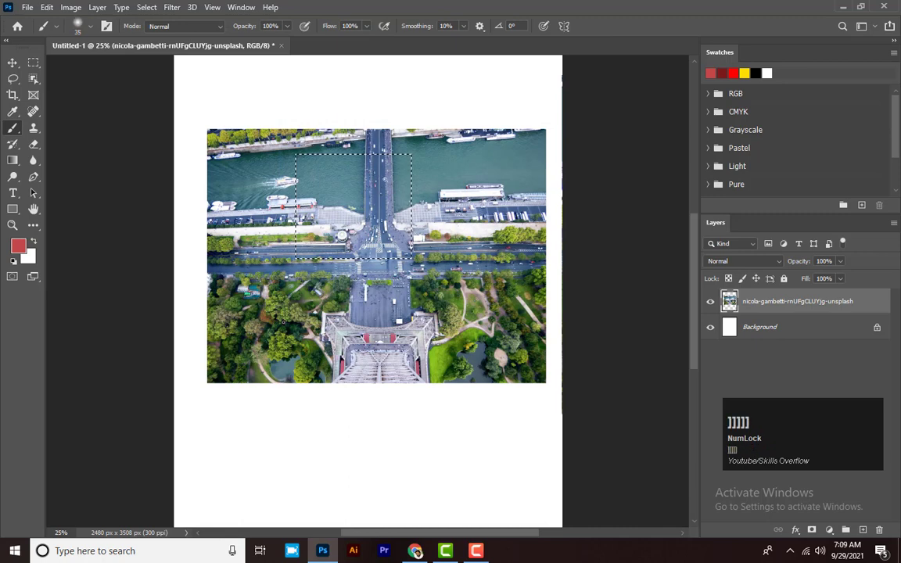
key(bracketright)
key(bracketright)
key(bracketright)
key(bracketright)
key(bracketright)
key(bracketright)
key(bracketright)
key(bracketright)
key(bracketright)
key(bracketright)
key(bracketright)
key(bracketright)
key(bracketright)
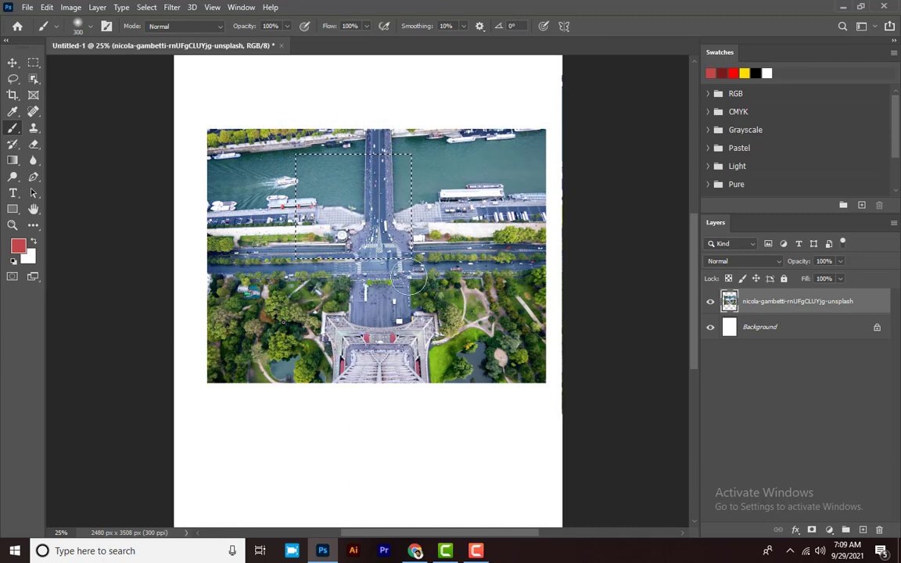
key(bracketleft)
key(bracketleft)
key(bracketleft)
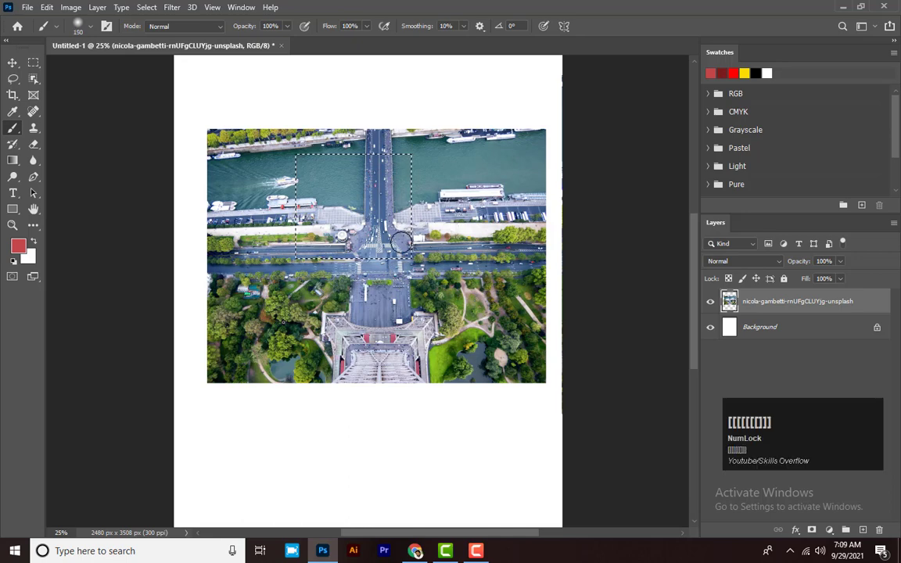
key(bracketleft)
key(bracketleft)
key(bracketleft)
key(bracketleft)
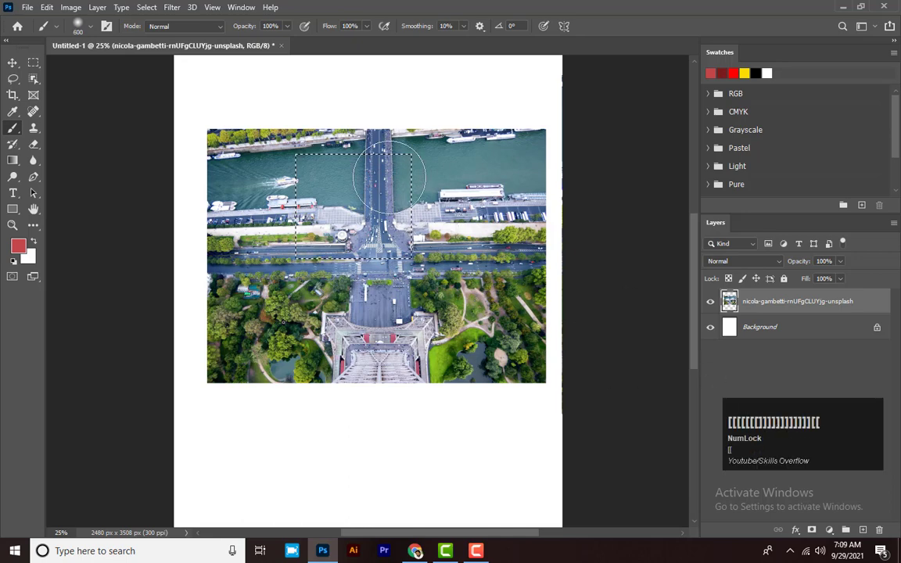
key(bracketright)
click(402, 179)
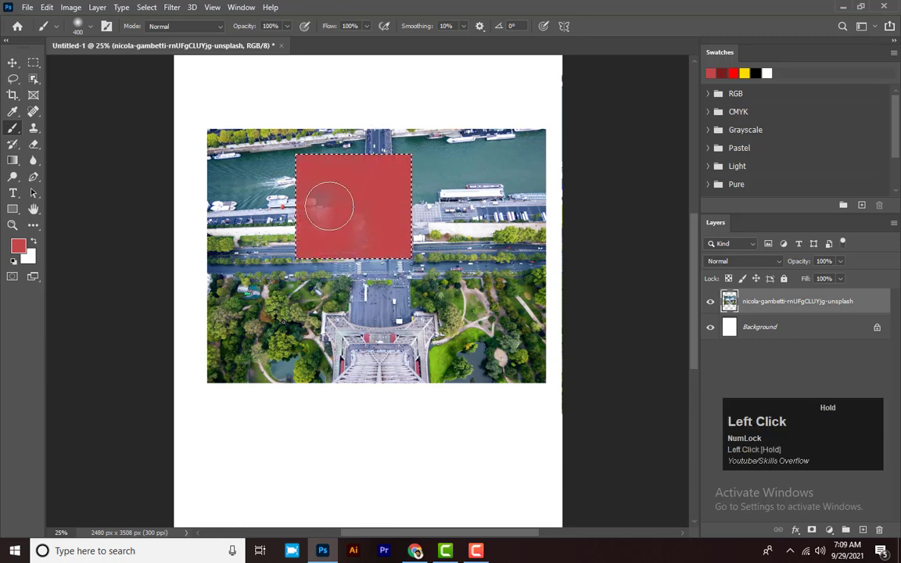
mouse_move(456, 193)
mouse_down()
mouse_move(426, 207)
mouse_move(465, 194)
mouse_move(417, 172)
mouse_up()
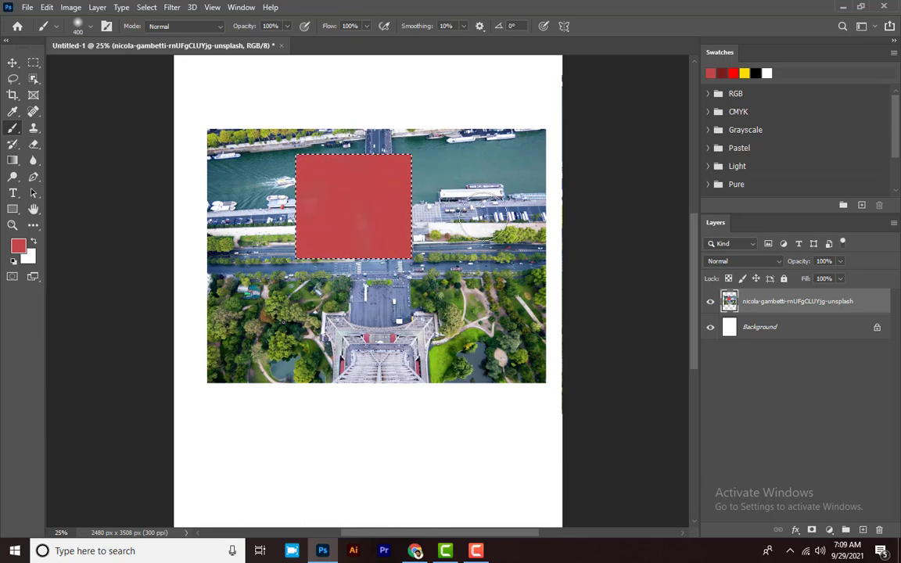
Step: Deselect the painted area over the bridge and brush red freely across the river and upper part of the photo
key(ctrl+d)
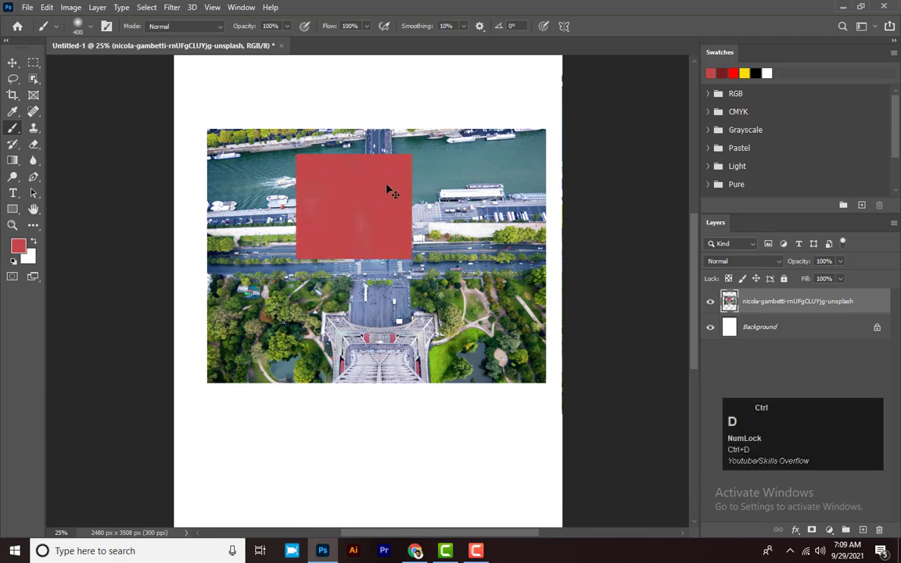
mouse_move(442, 141)
mouse_down()
mouse_move(457, 199)
mouse_move(504, 148)
mouse_move(394, 179)
mouse_move(412, 177)
mouse_move(402, 254)
mouse_move(366, 141)
mouse_move(295, 182)
mouse_up()
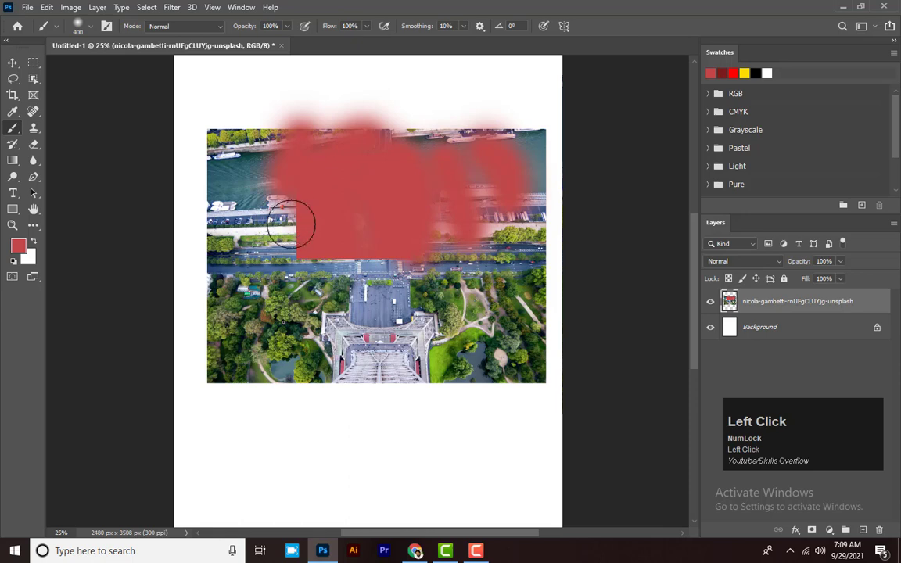
Step: Draw a rectangular selection from the riverbank down to the tower's base and brush red inside it
key(m)
mouse_move(274, 219)
mouse_down()
mouse_move(334, 266)
mouse_move(395, 288)
mouse_move(412, 337)
mouse_up()
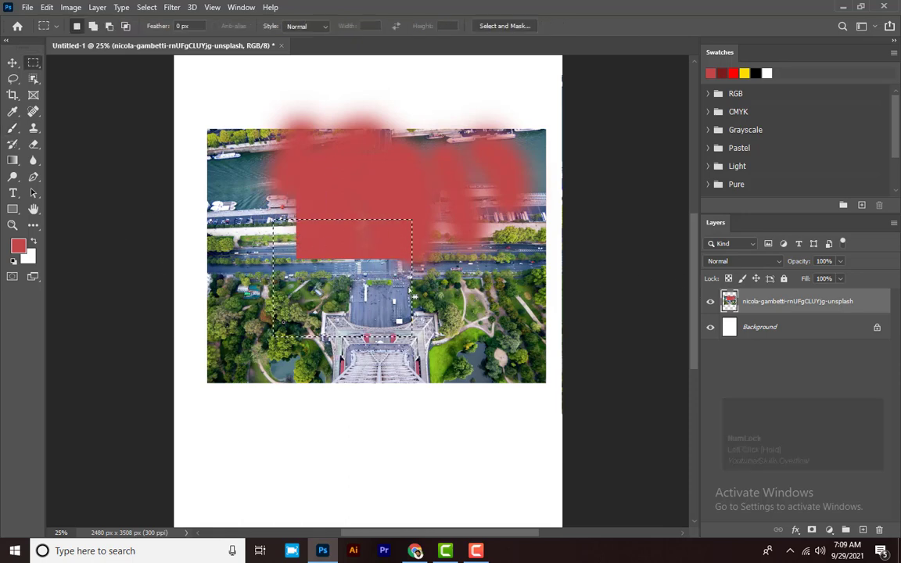
key(b)
mouse_move(412, 333)
mouse_down()
mouse_move(441, 360)
mouse_move(492, 362)
mouse_move(465, 362)
mouse_move(446, 327)
mouse_move(432, 216)
mouse_up()
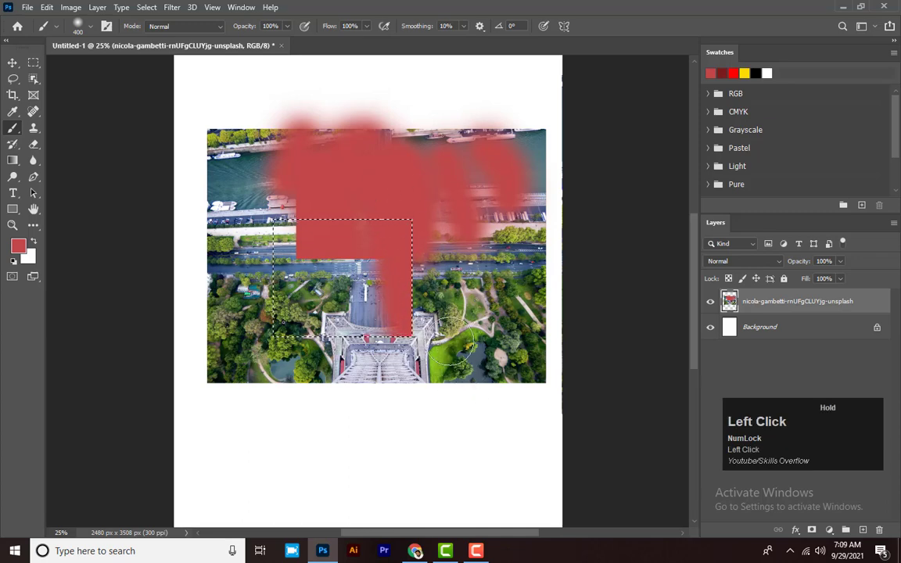
mouse_move(269, 338)
mouse_down()
mouse_move(238, 252)
mouse_move(284, 248)
mouse_move(315, 325)
mouse_move(387, 268)
mouse_move(391, 352)
mouse_move(339, 265)
mouse_up()
Step: Undo all the red brush strokes and their selections, back to the unpainted photo
key(ctrl+z)
key(ctrl+z)
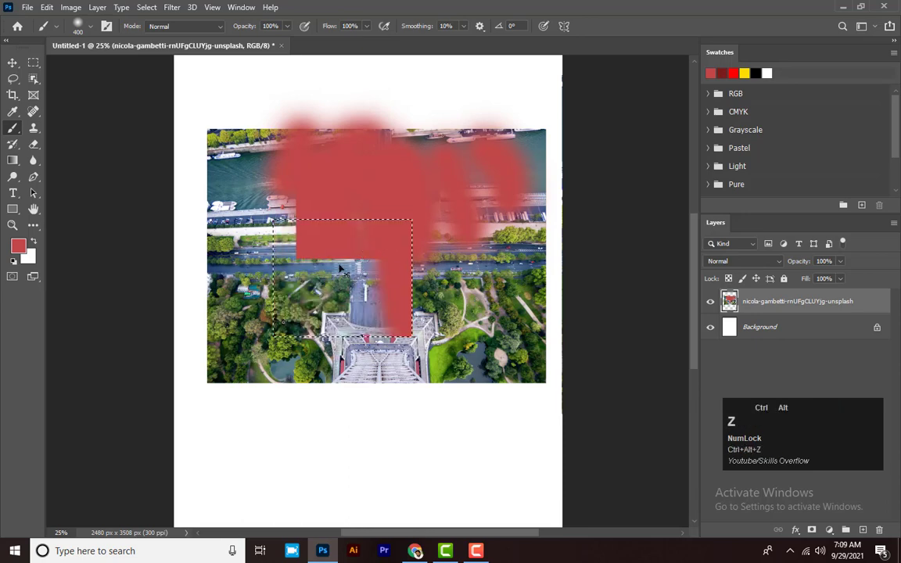
key(ctrl+z)
key(ctrl+z)
key(ctrl+z)
key(ctrl+z)
key(ctrl+z)
key(ctrl+z)
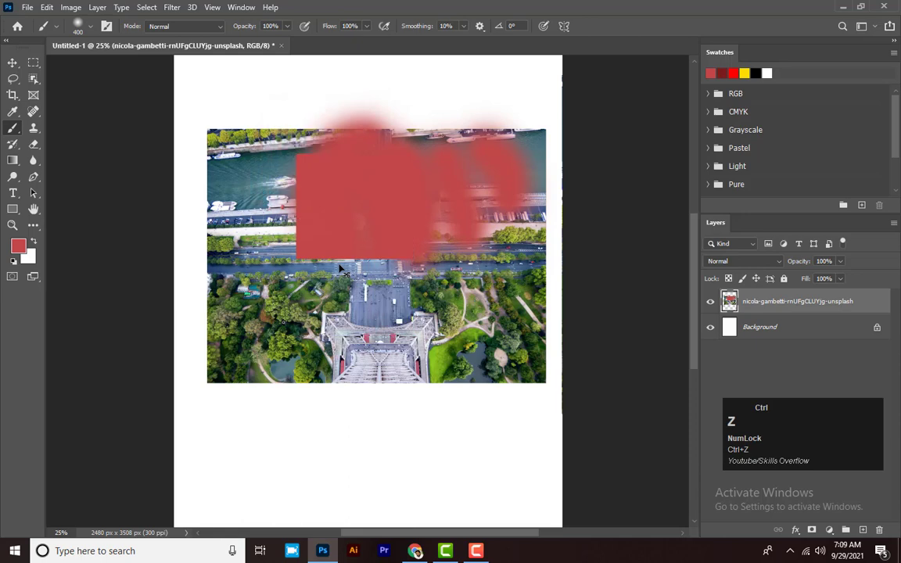
key(ctrl+z)
key(ctrl+z)
key(ctrl+z)
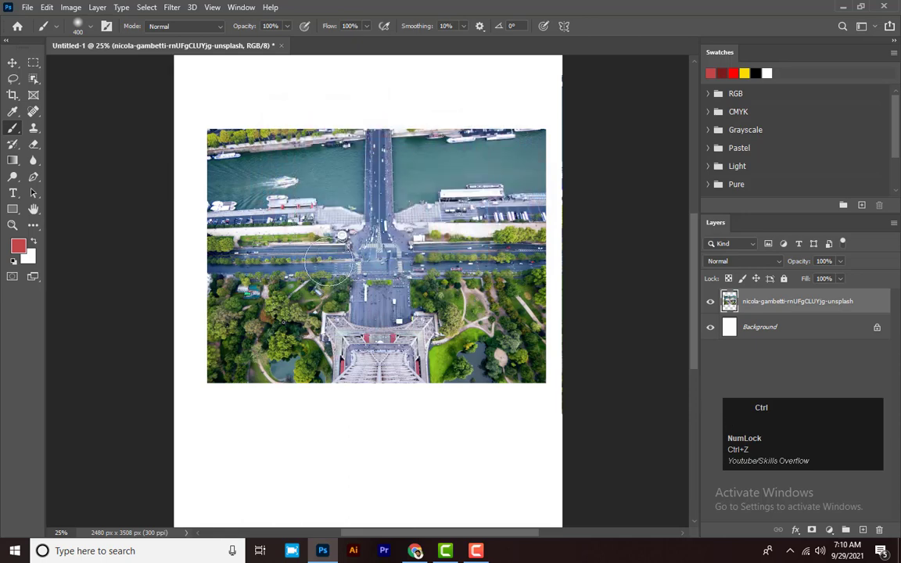
Step: Draw an elliptical selection over the bridge and road intersection with the Elliptical Marquee Tool, and deselect it
click(32, 64)
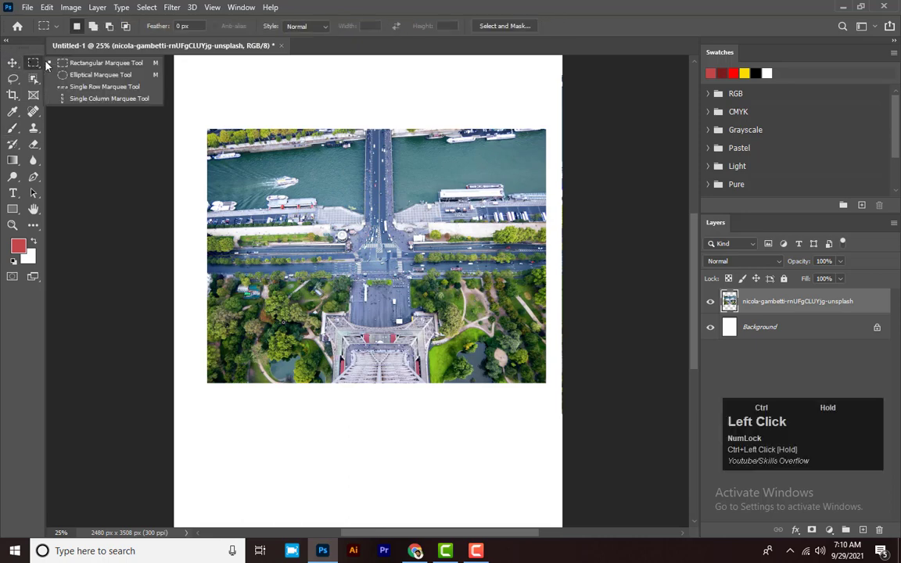
click(95, 74)
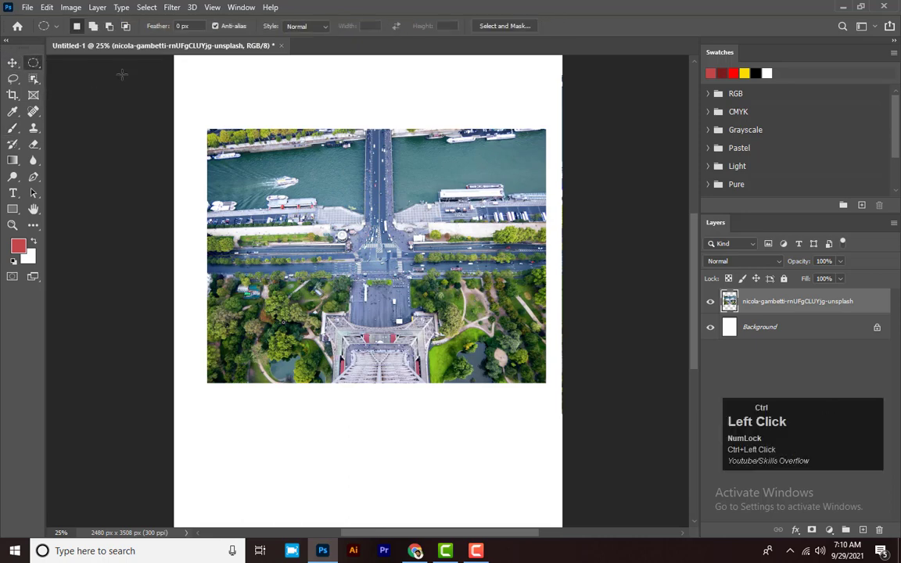
right_click(34, 76)
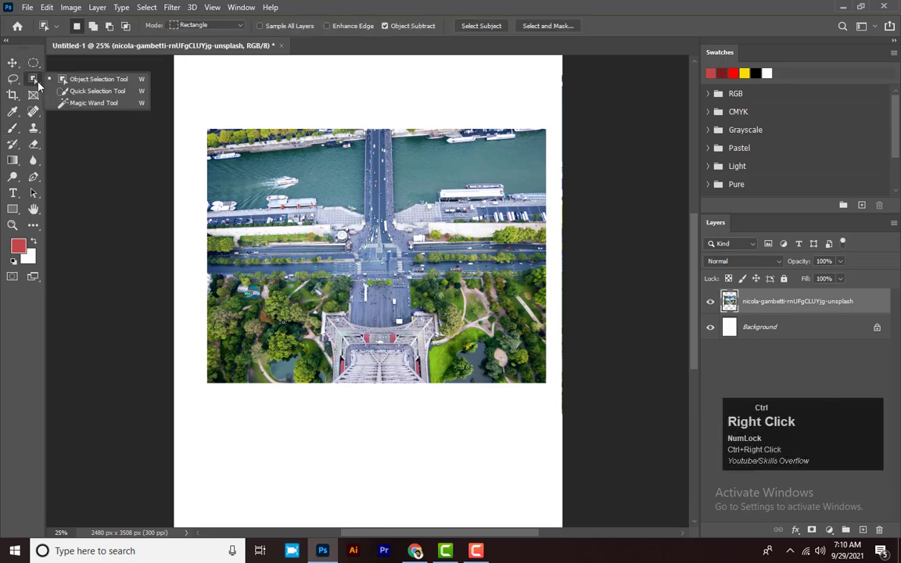
click(34, 62)
click(34, 63)
click(91, 76)
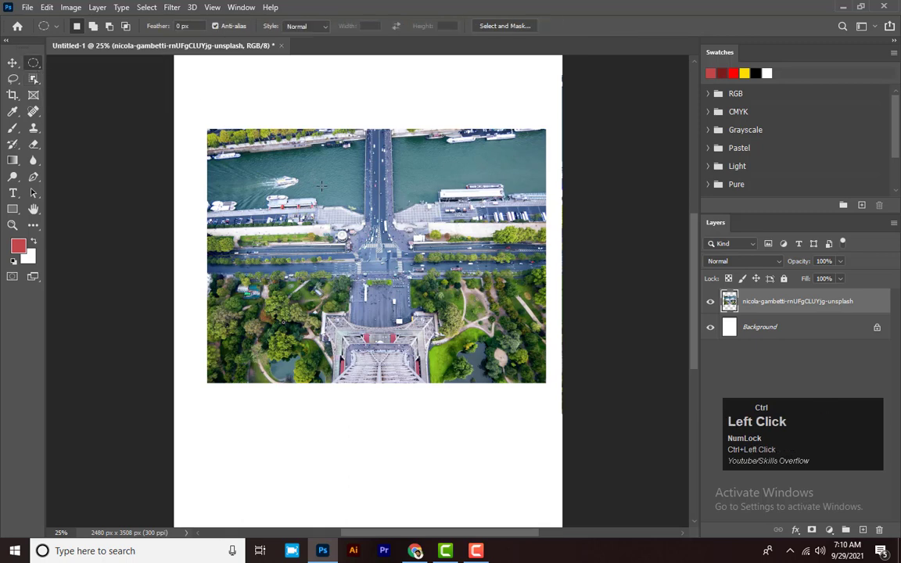
drag(295, 148, 474, 325)
key(ctrl+d)
Step: Draw a square selection over the boat and riverbank beside the bridge with the Rectangular Marquee Tool, and deselect it
click(33, 61)
click(58, 65)
drag(283, 167, 364, 248)
key(shift)
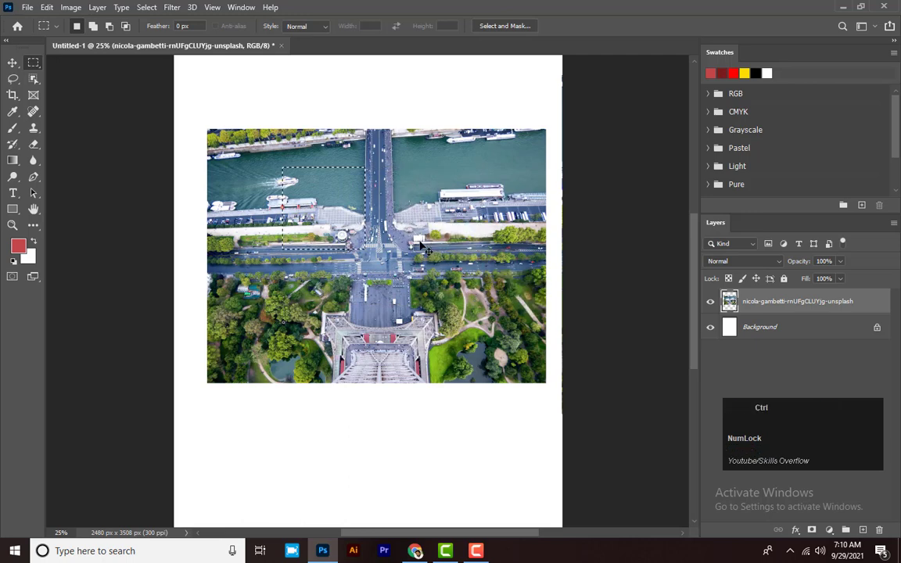
key(ctrl+d)
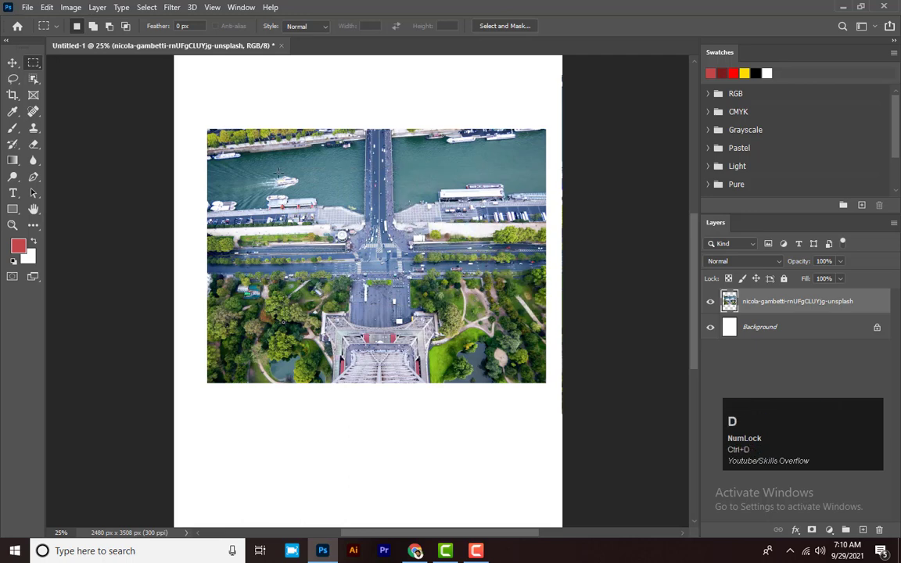
Step: Draw a wide rectangular selection over the river, bridge and roads, deselect it, and repeat with a square one around the intersection
drag(240, 152, 469, 288)
drag(514, 324, 444, 292)
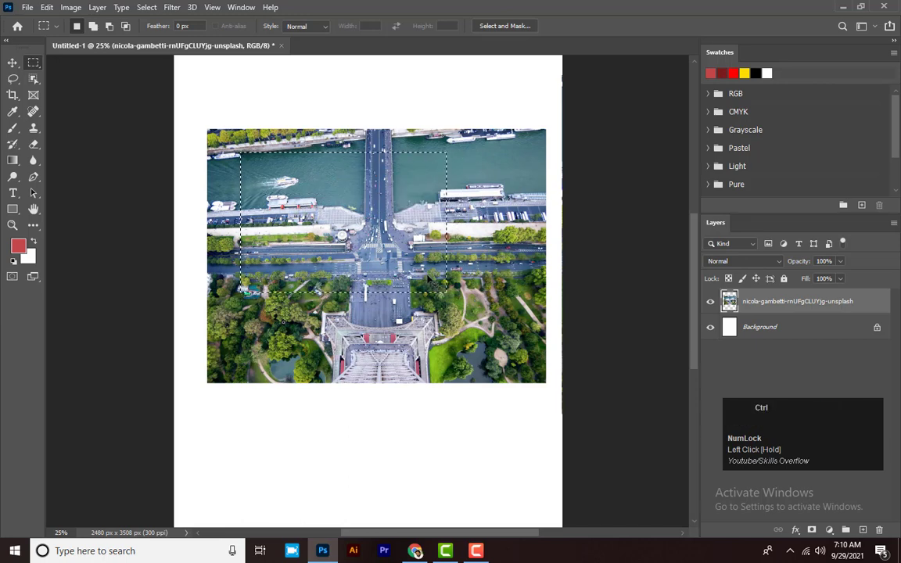
key(ctrl+s)
key(Escape)
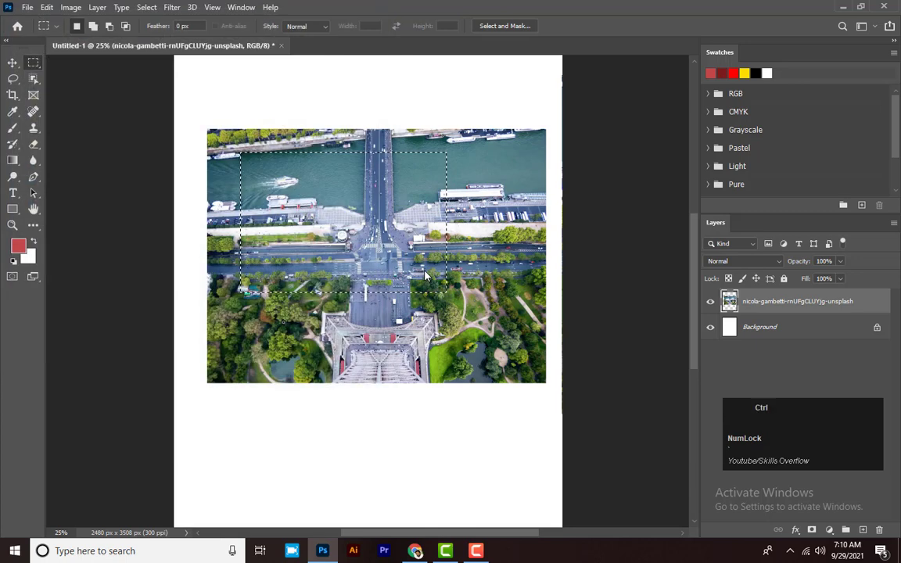
key(ctrl+d)
drag(279, 169, 347, 237)
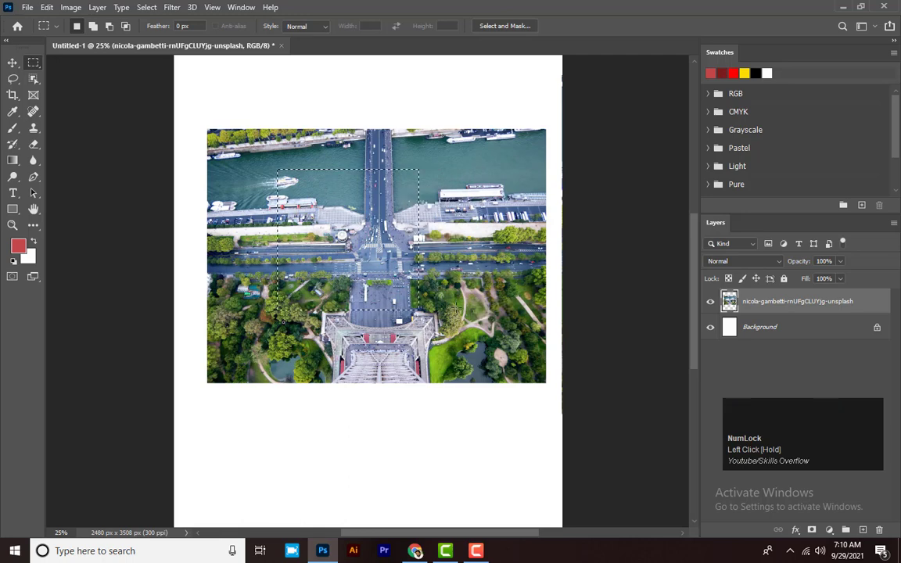
key(ctrl+d)
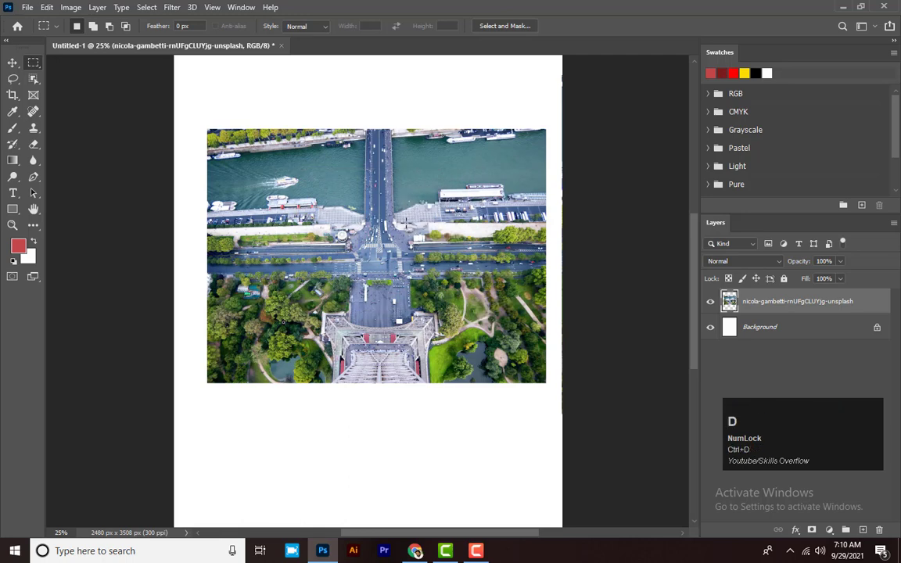
Step: Copy a circular area around the bridge and road intersection with the Elliptical Marquee Tool and paste it as a new layer
right_click(29, 64)
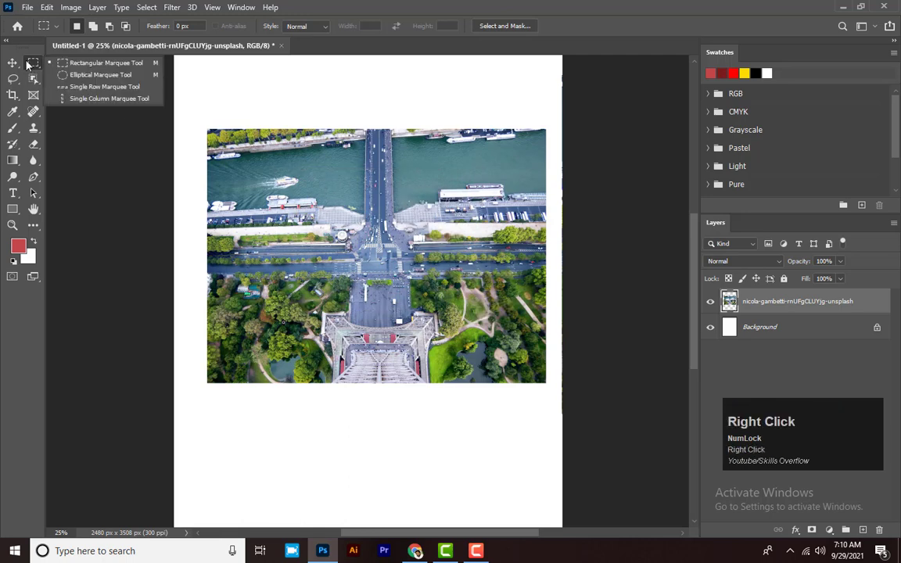
click(101, 75)
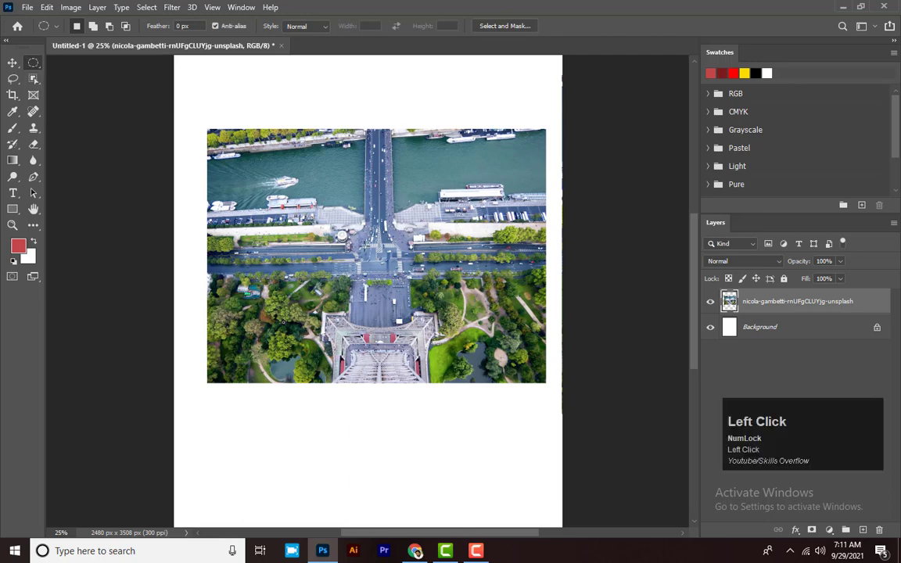
drag(323, 187, 464, 345)
key(ctrl+c)
key(ctrl+v)
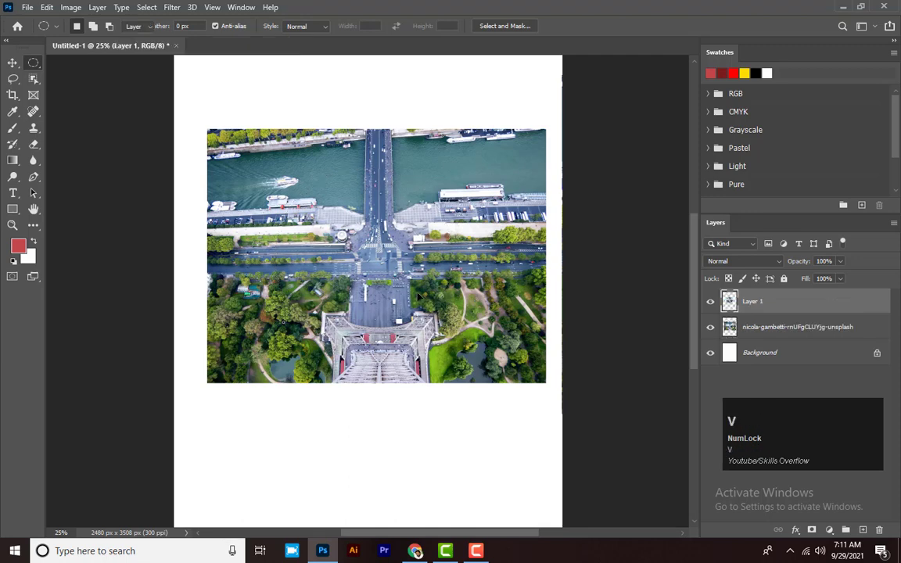
Step: Move the pasted circular piece onto the blank canvas below the photo
key(v)
drag(370, 236, 339, 444)
key(space)
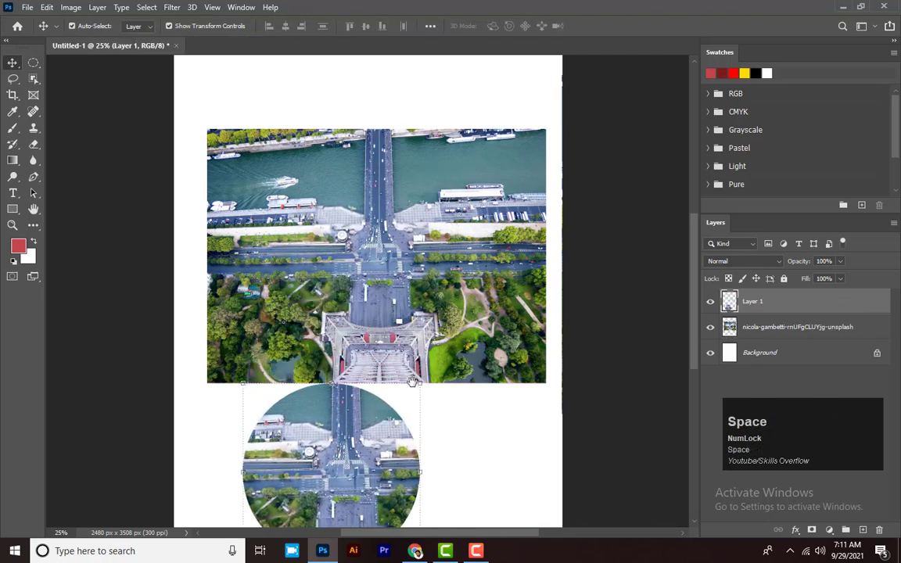
drag(412, 380, 399, 319)
drag(362, 393, 348, 369)
Step: Remove the pasted circular piece so that only the photo layer and background remain
key(ctrl+e)
key(space)
drag(368, 135, 399, 274)
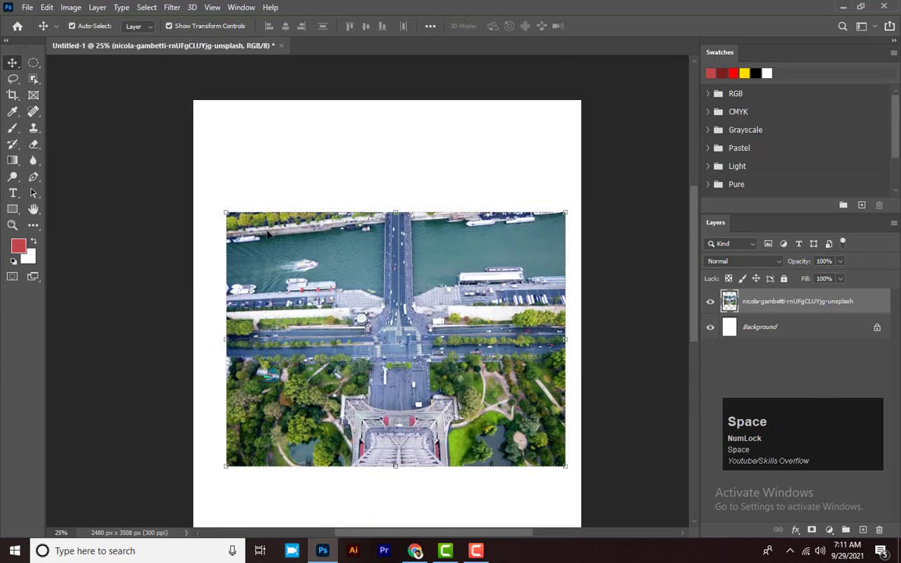
click(33, 78)
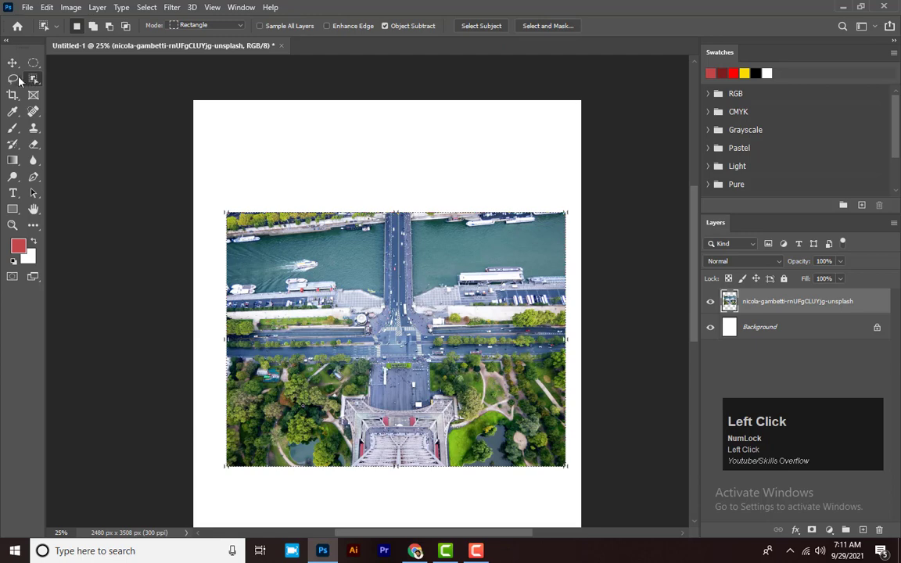
click(19, 80)
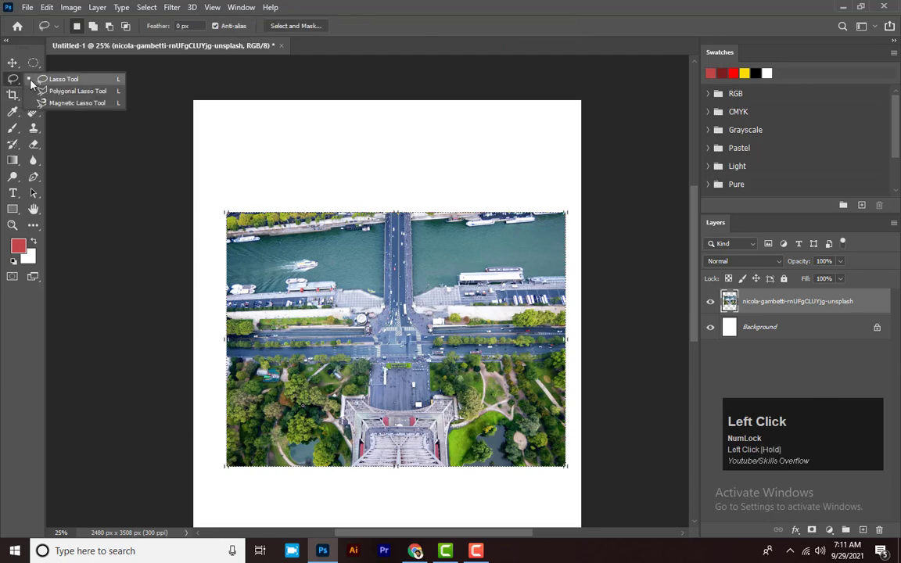
click(287, 6)
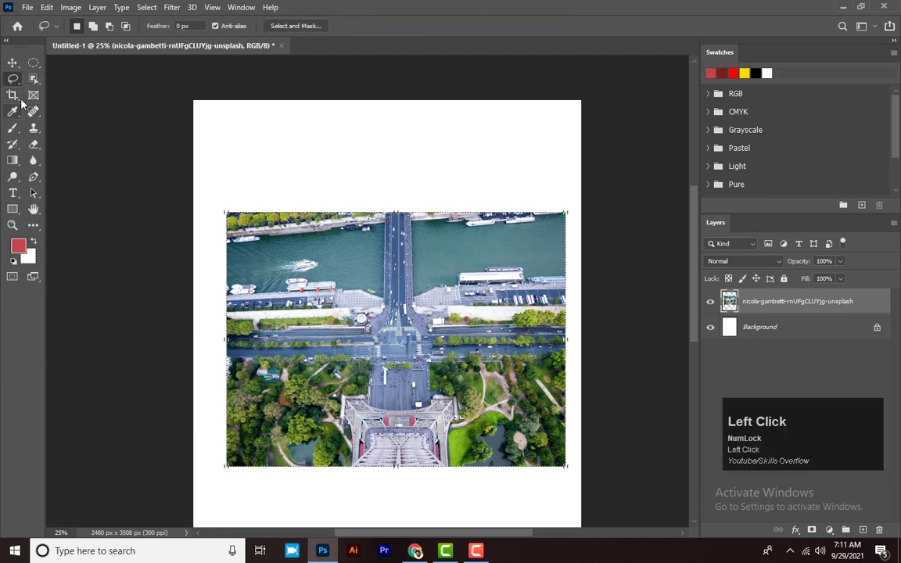
click(33, 63)
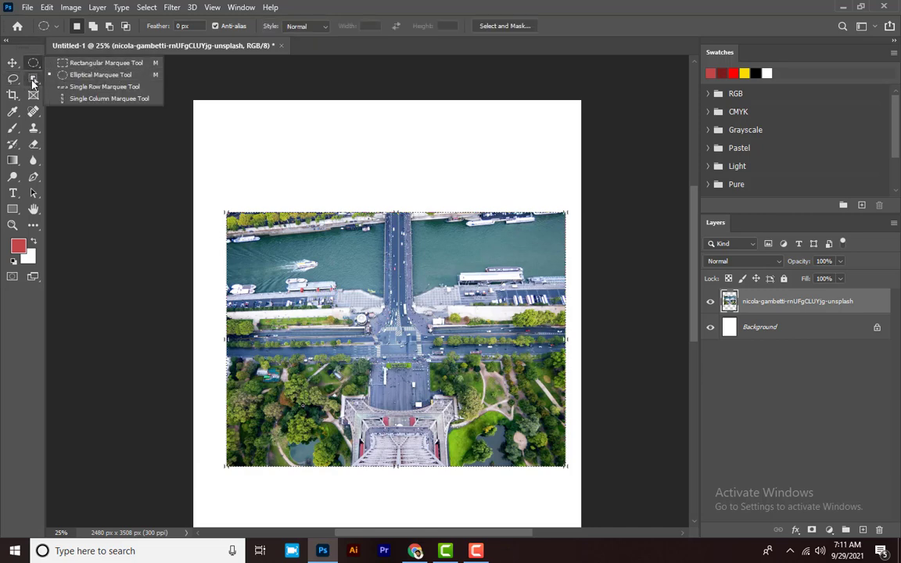
Step: Examine the traffic and pedestrians on the bridge up close at 300% magnification
click(13, 225)
click(384, 289)
click(384, 290)
click(384, 289)
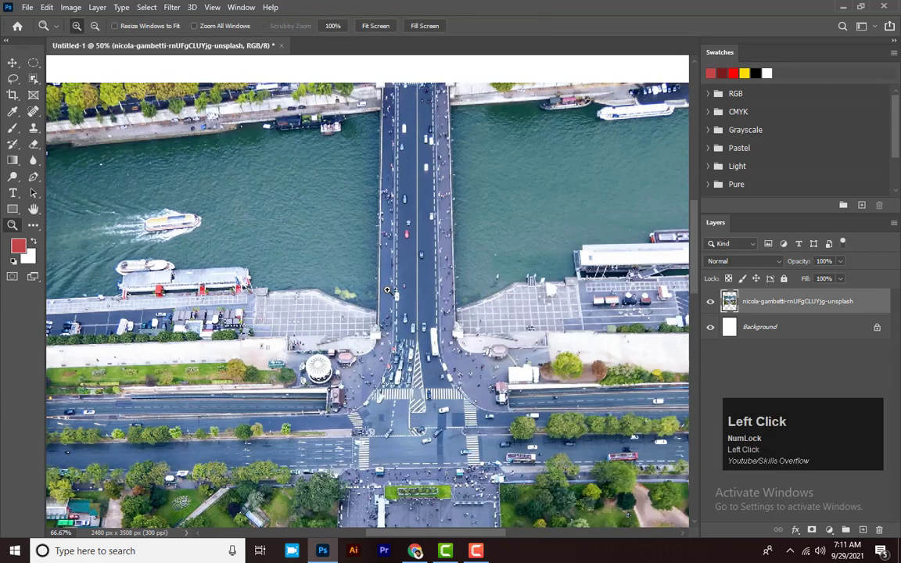
click(459, 306)
click(459, 305)
click(379, 223)
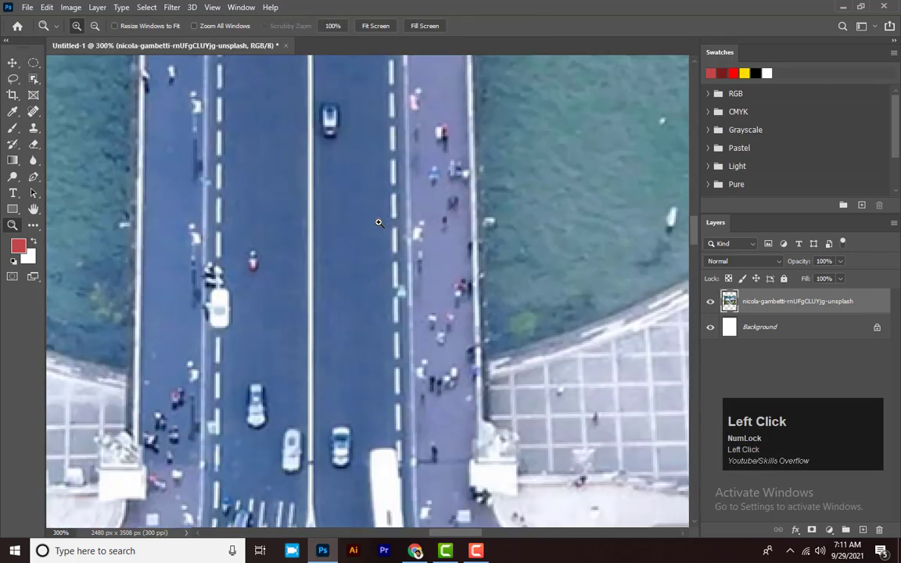
key(ctrl+minus)
key(ctrl+minus)
key(ctrl+minus)
key(ctrl+minus)
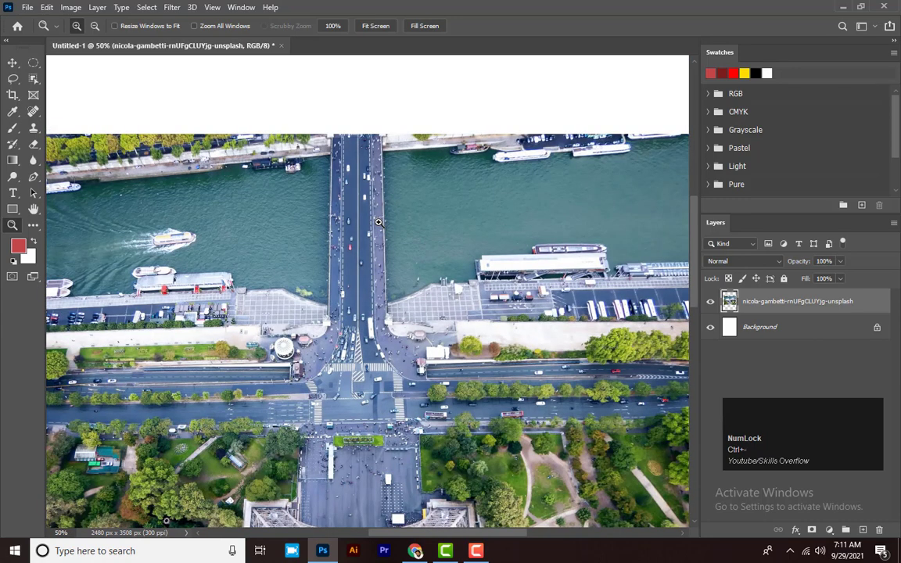
click(378, 223)
click(379, 223)
click(378, 223)
click(379, 223)
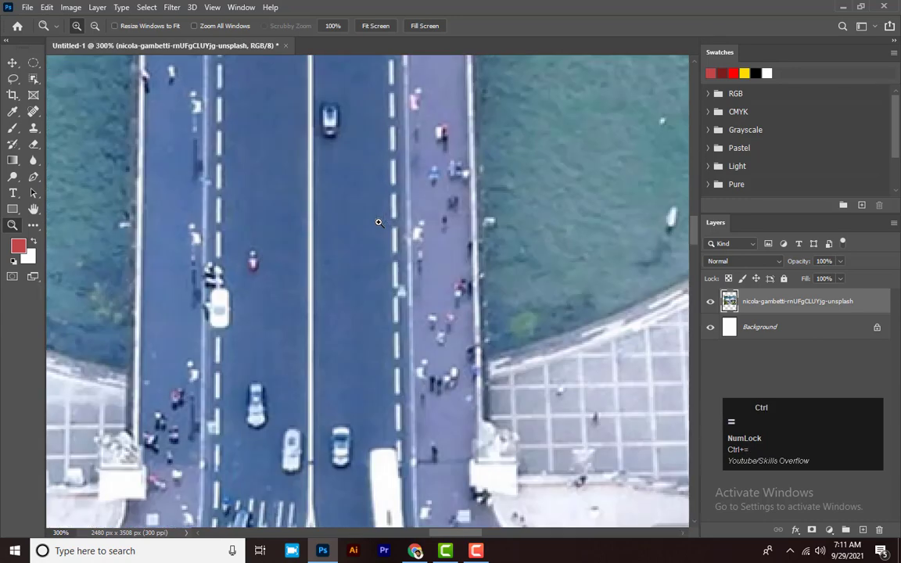
Step: Draw an elliptical selection of about 226 × 46 px around the long boat moored beside the white pier building, and deselect it
key(ctrl+minus)
key(ctrl+minus)
key(space)
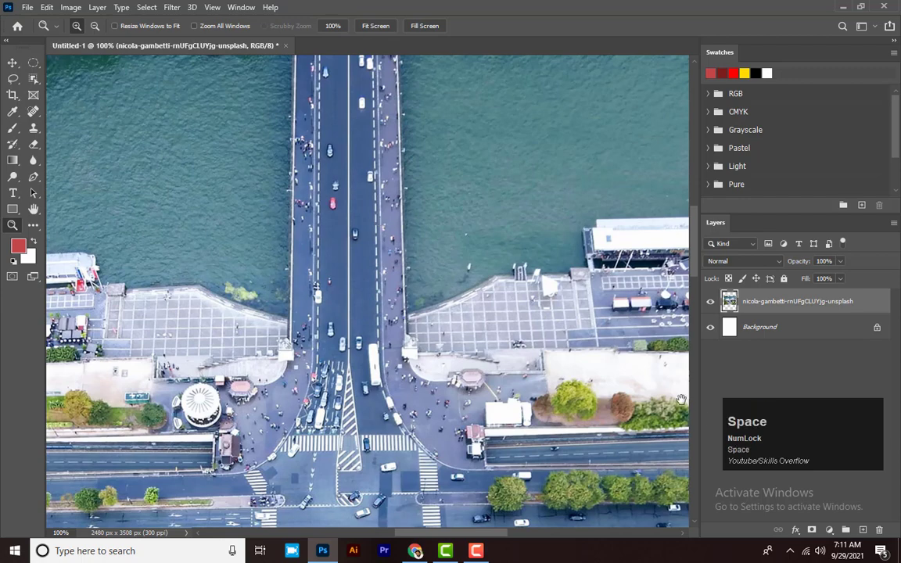
drag(606, 353, 357, 338)
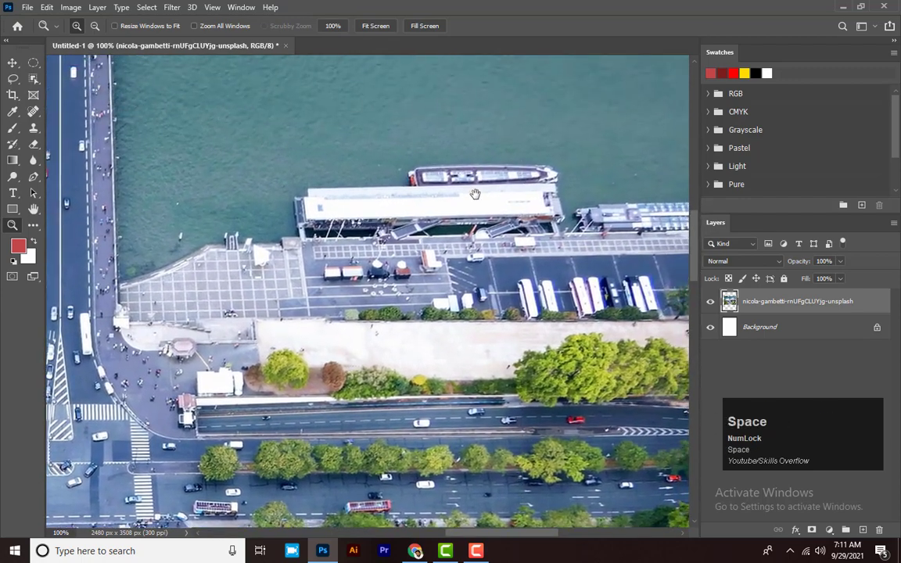
click(33, 63)
drag(433, 159, 544, 188)
key(space)
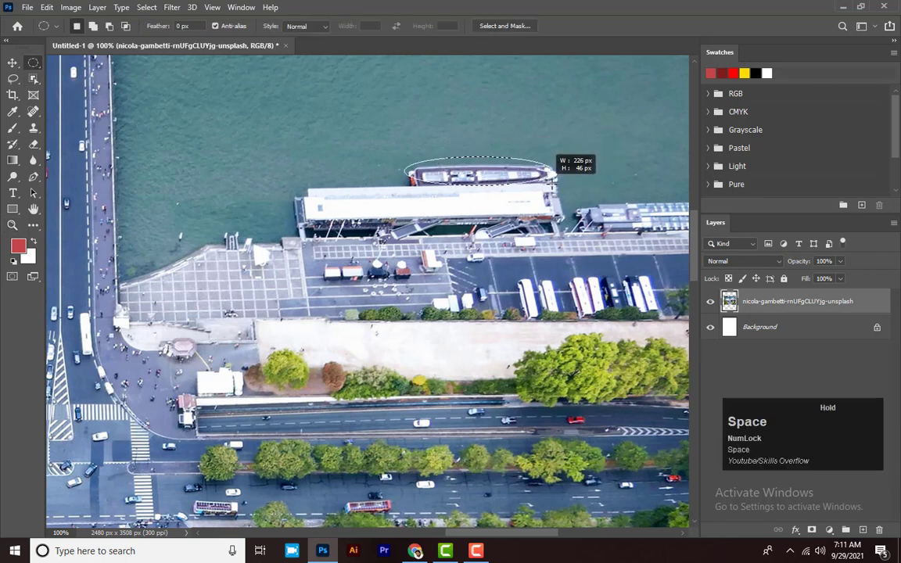
key(ctrl+d)
Step: Draw a rectangular marquee around the long boat moored beside the white pier building, inspect its fit at 400%, and deselect it
click(30, 67)
click(29, 68)
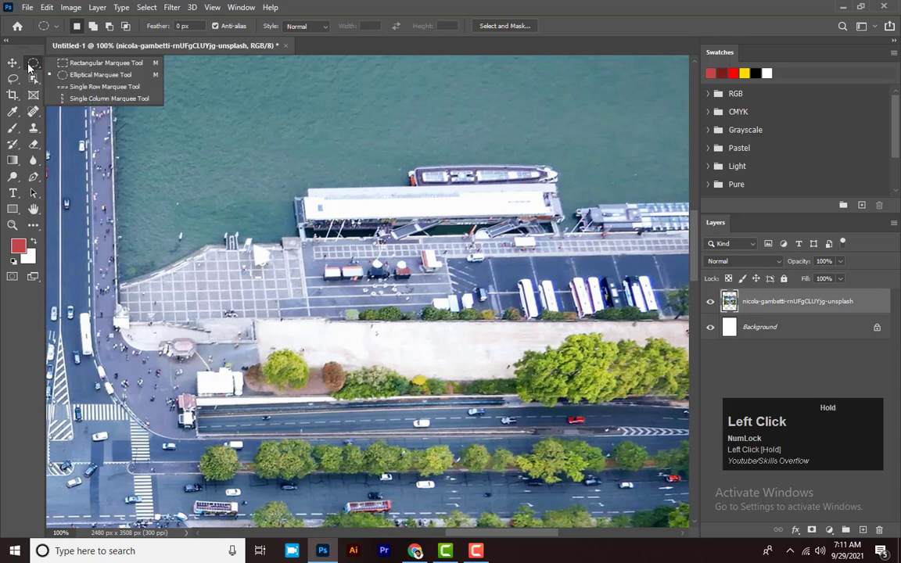
click(105, 62)
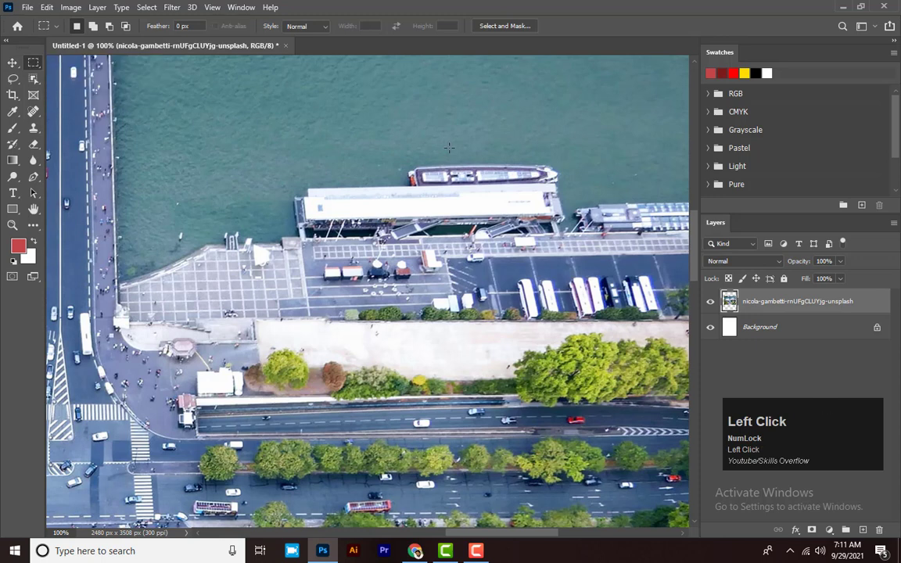
drag(410, 166, 557, 184)
key(z)
click(488, 173)
click(488, 173)
drag(297, 201, 345, 195)
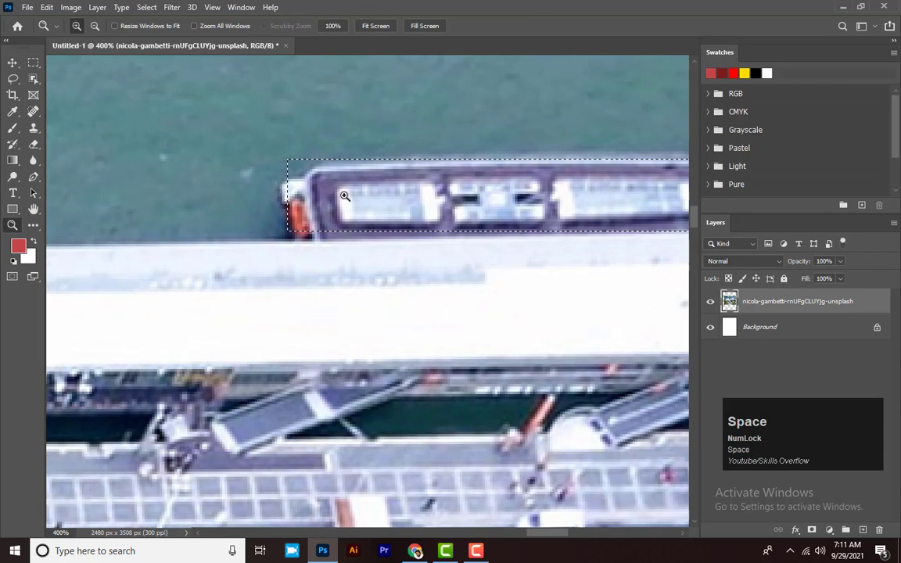
key(ctrl+d)
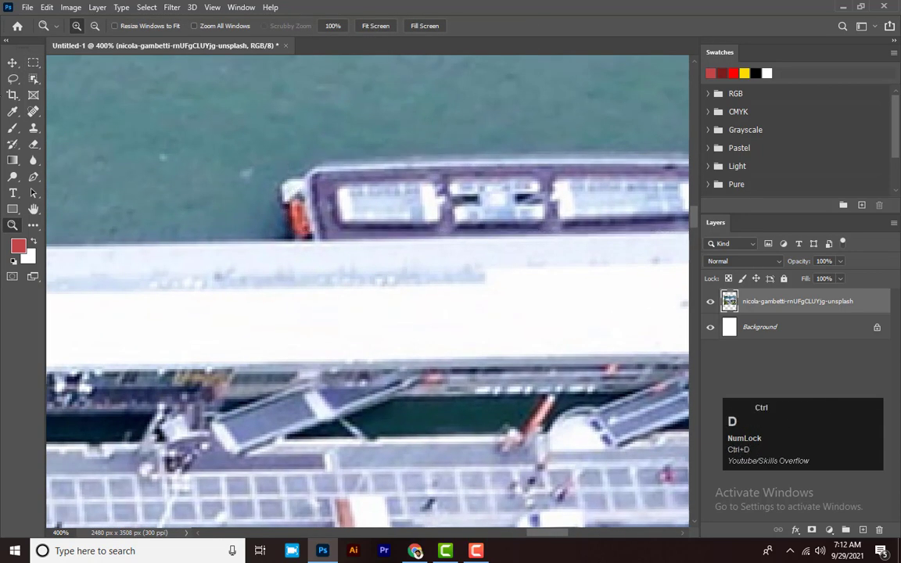
Step: Draw a freehand Lasso selection around the long boat moored beside the white pier building
right_click(31, 78)
right_click(21, 80)
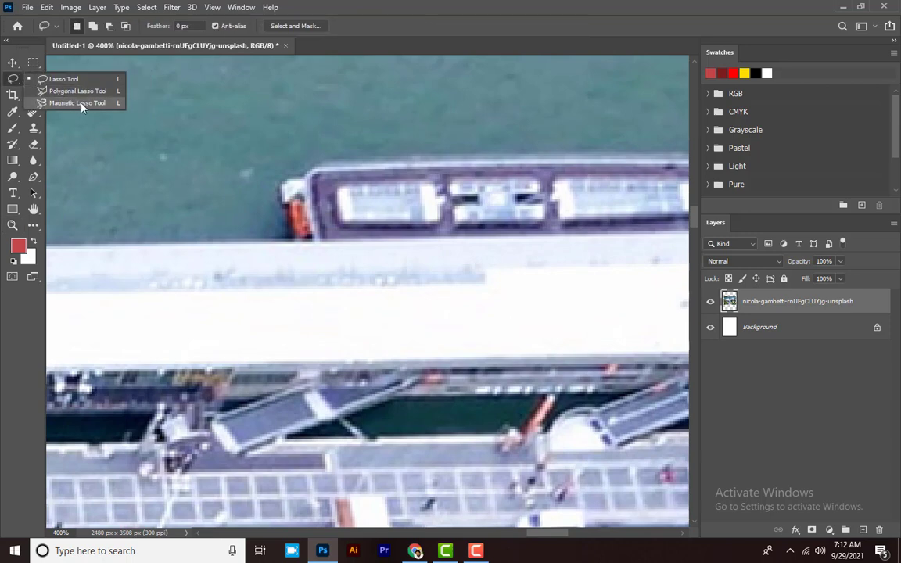
click(69, 79)
drag(391, 149, 346, 145)
key(ctrl+minus)
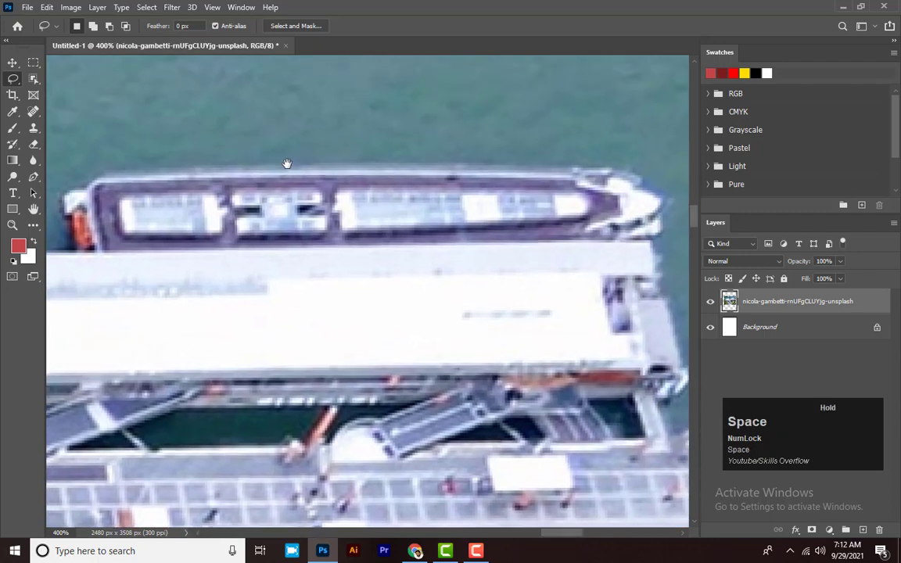
key(ctrl+minus)
key(ctrl+minus)
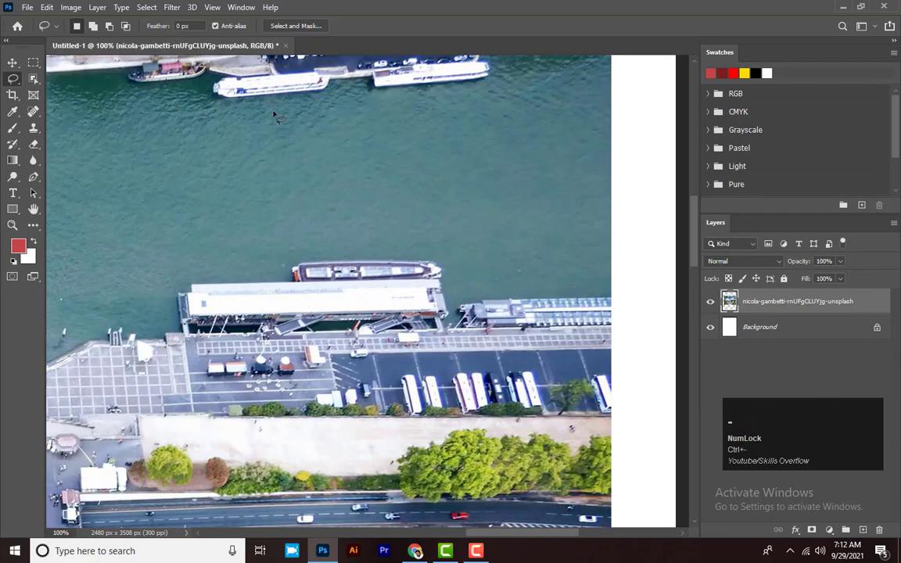
key(space)
mouse_move(434, 256)
mouse_down()
mouse_move(457, 213)
mouse_move(458, 227)
mouse_up()
drag(372, 216, 334, 218)
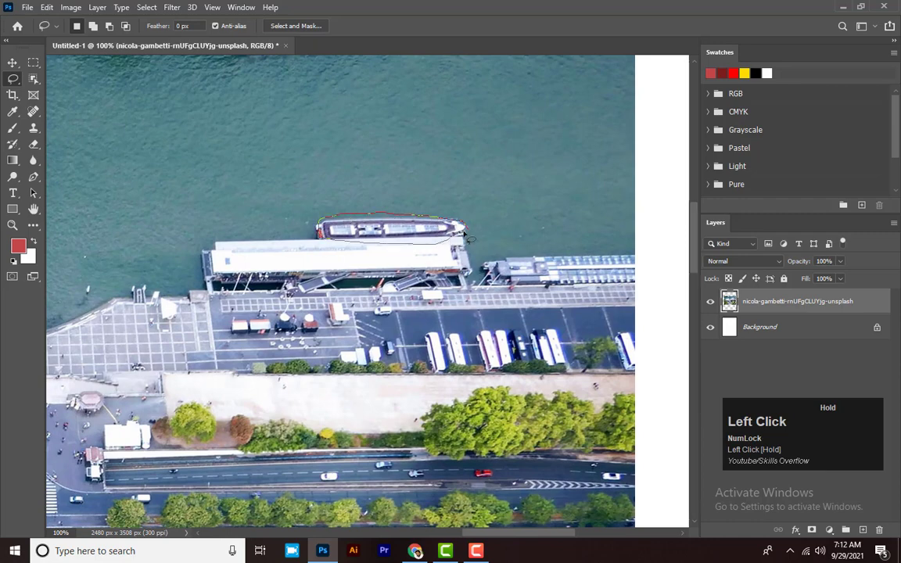
drag(464, 232, 469, 235)
Step: Trace a freehand Lasso outline around the white round carousel roof near the bridge intersection
key(space)
mouse_move(161, 208)
mouse_down()
mouse_move(419, 153)
mouse_move(532, 106)
mouse_move(716, 106)
mouse_up()
drag(320, 344, 387, 344)
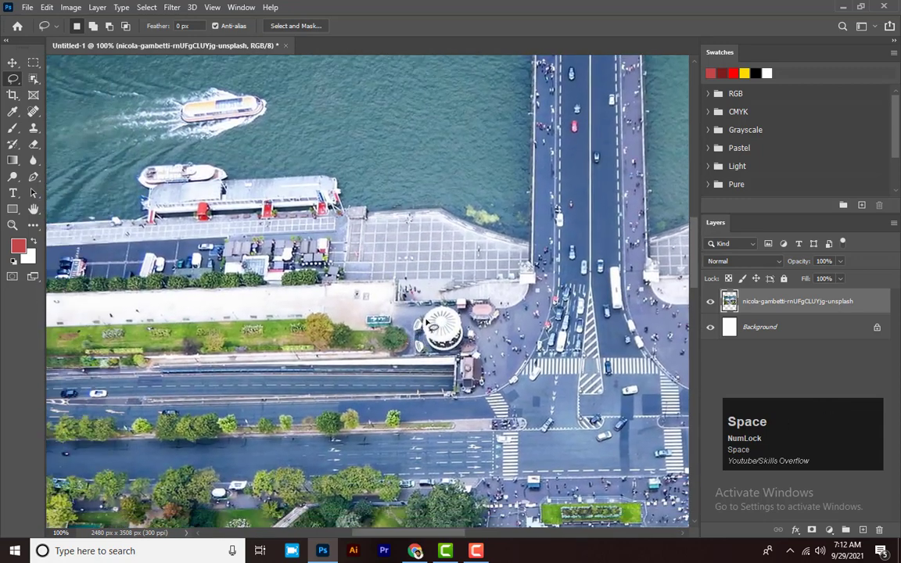
drag(434, 312, 417, 344)
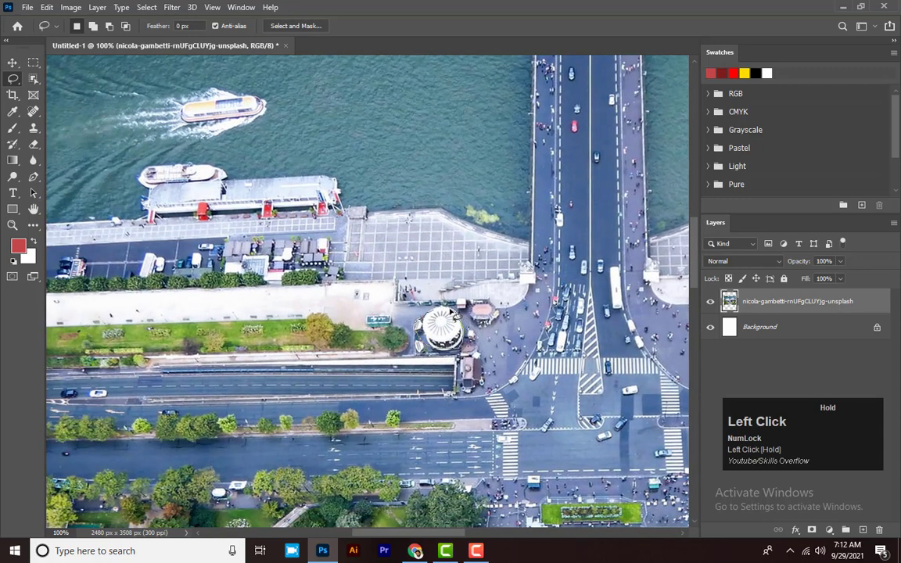
mouse_move(449, 314)
mouse_down()
mouse_move(391, 317)
mouse_move(375, 301)
mouse_up()
Step: Outline the moving tour boat on the river with freehand Lasso selections, first loosely and finally close around the hull
key(space)
mouse_move(247, 187)
mouse_down()
mouse_move(297, 379)
mouse_move(317, 421)
mouse_move(377, 340)
mouse_move(445, 345)
mouse_up()
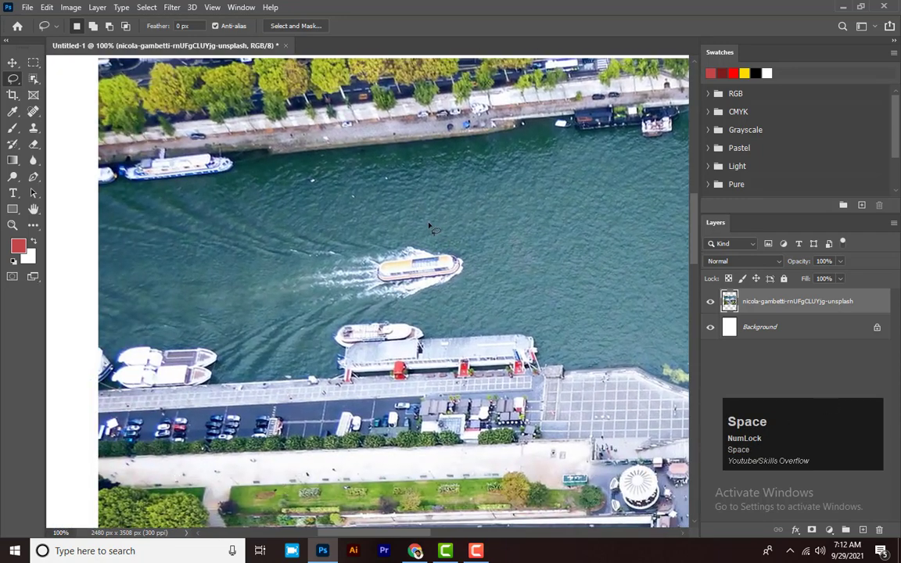
mouse_move(428, 227)
mouse_down()
mouse_move(374, 229)
mouse_move(331, 272)
mouse_up()
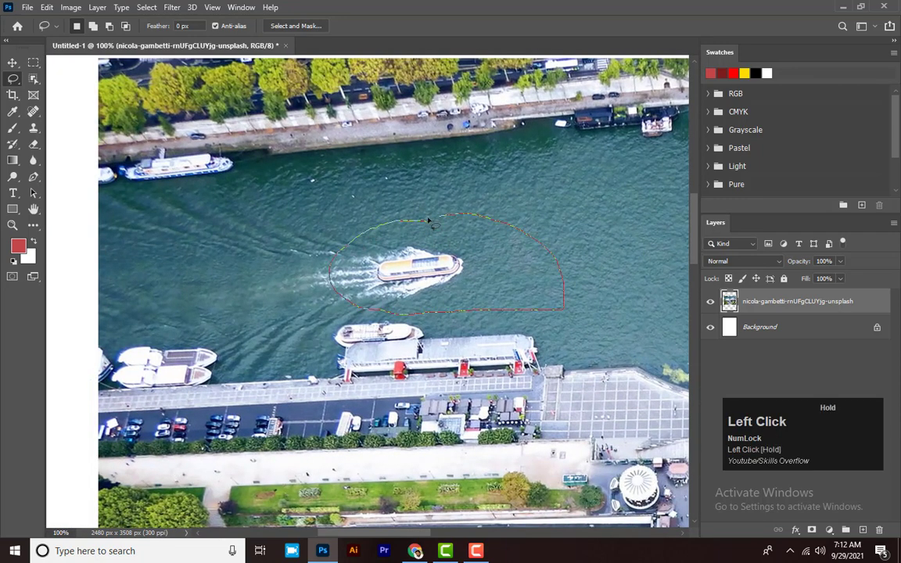
mouse_move(429, 222)
mouse_down()
mouse_move(373, 263)
mouse_move(397, 307)
mouse_up()
key(ctrl+d)
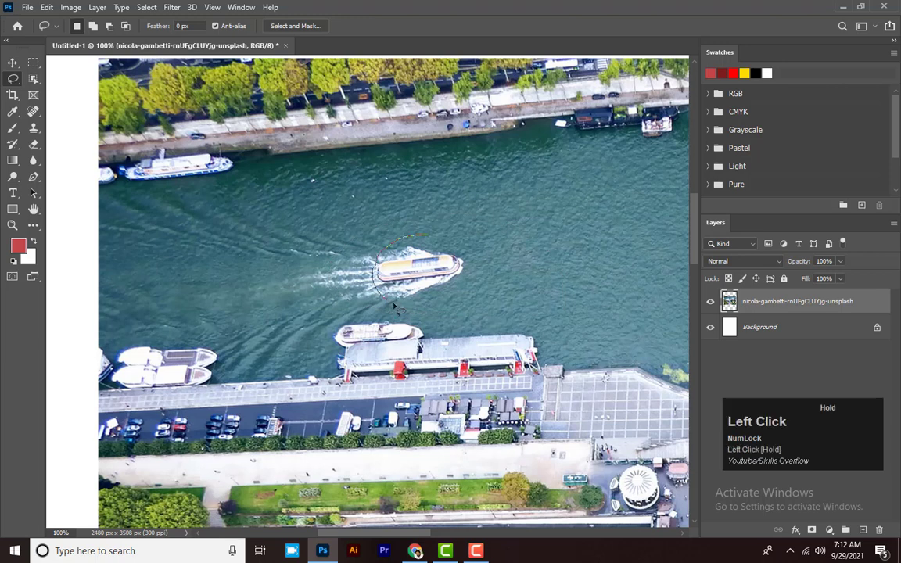
drag(475, 261, 423, 227)
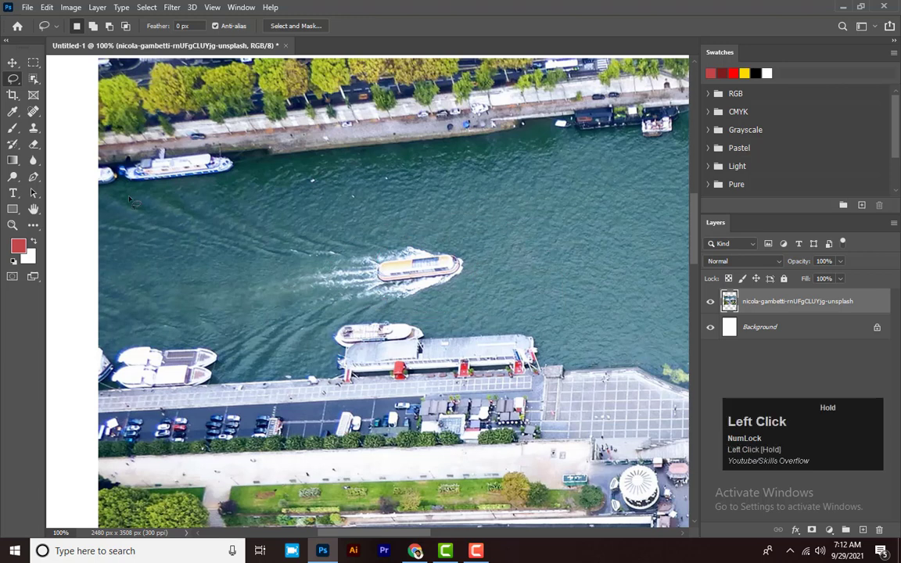
Step: Try relocating the selected tour boat further ahead on the river with the Content-Aware Move Tool, undo it and deselect
click(33, 114)
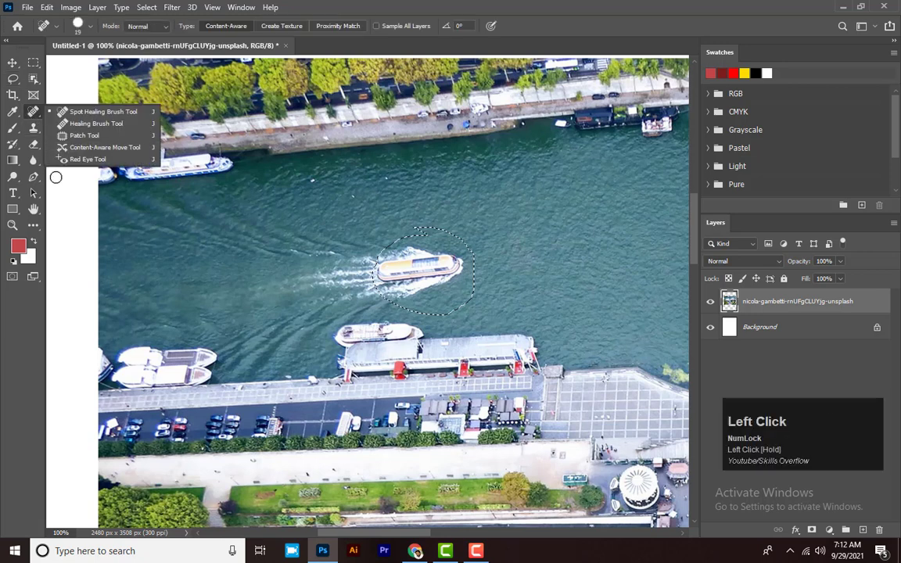
click(86, 147)
drag(407, 268, 524, 269)
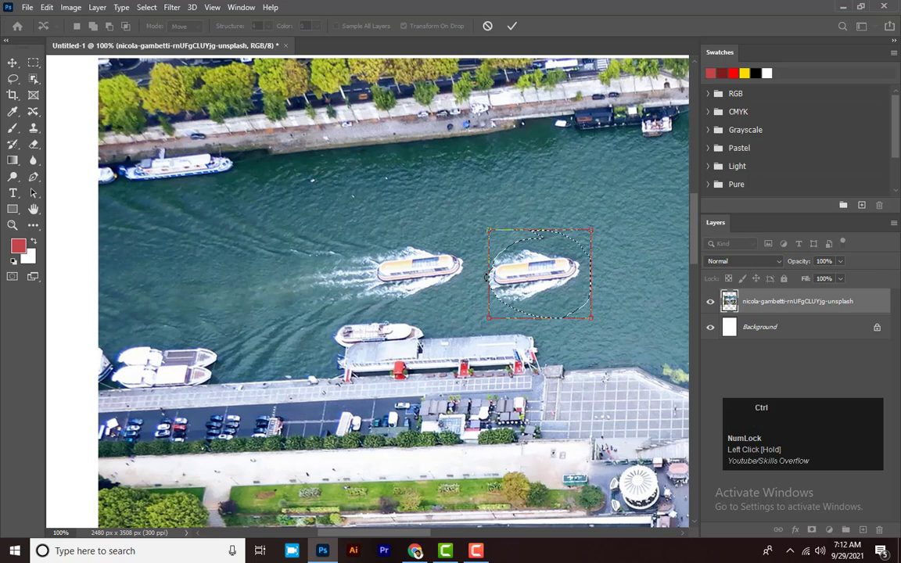
key(ctrl+z)
key(Return)
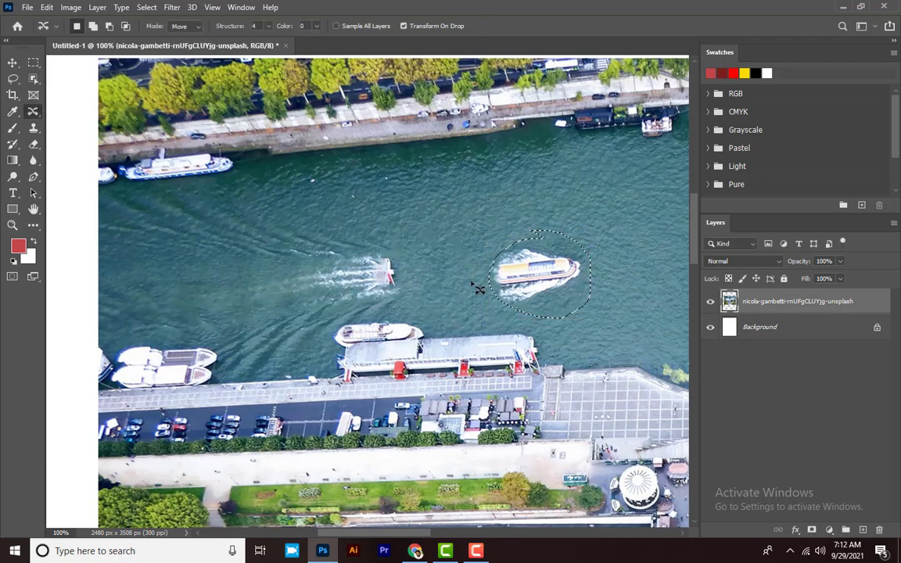
key(ctrl+z)
key(ctrl+d)
Step: Draw a zigzag Polygonal Lasso selection on the open water between the tour boat and the bridge, and deselect it
drag(467, 243, 316, 260)
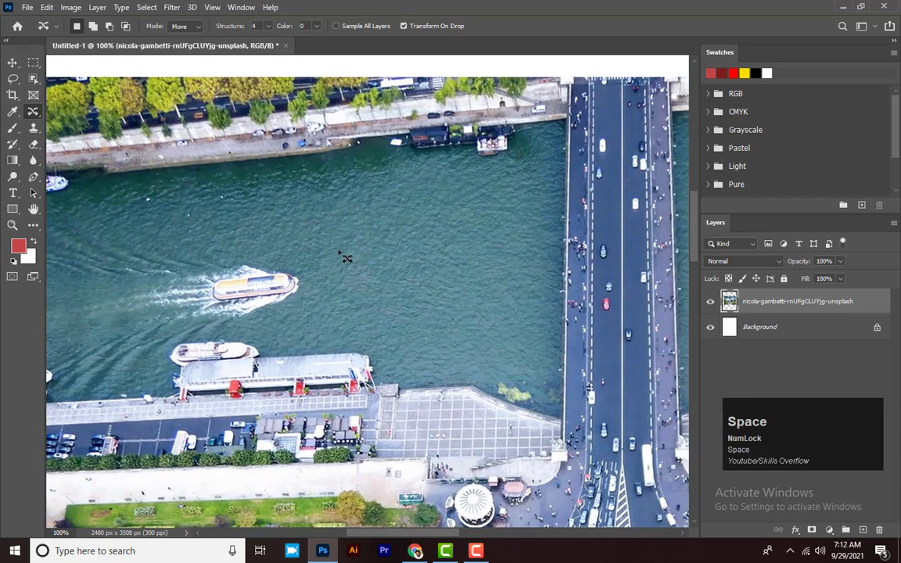
right_click(12, 79)
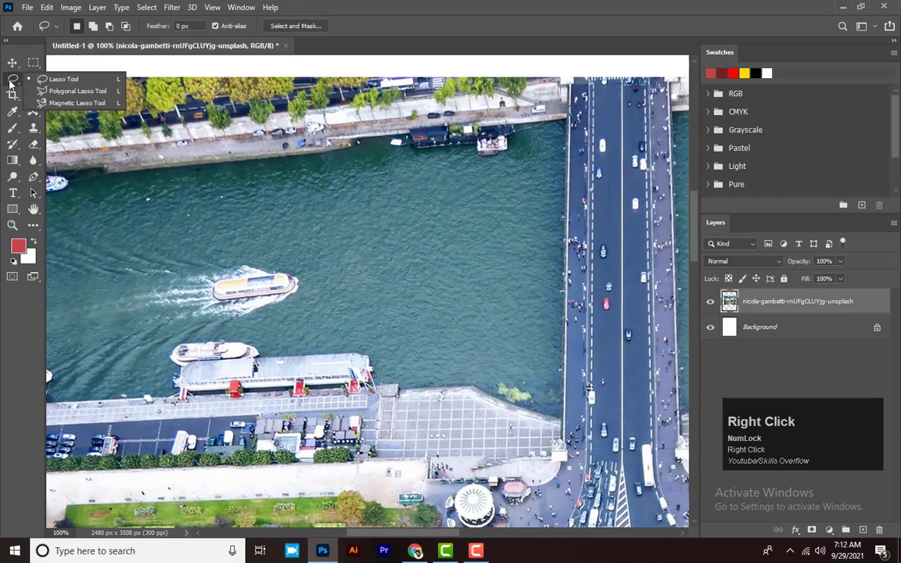
click(78, 91)
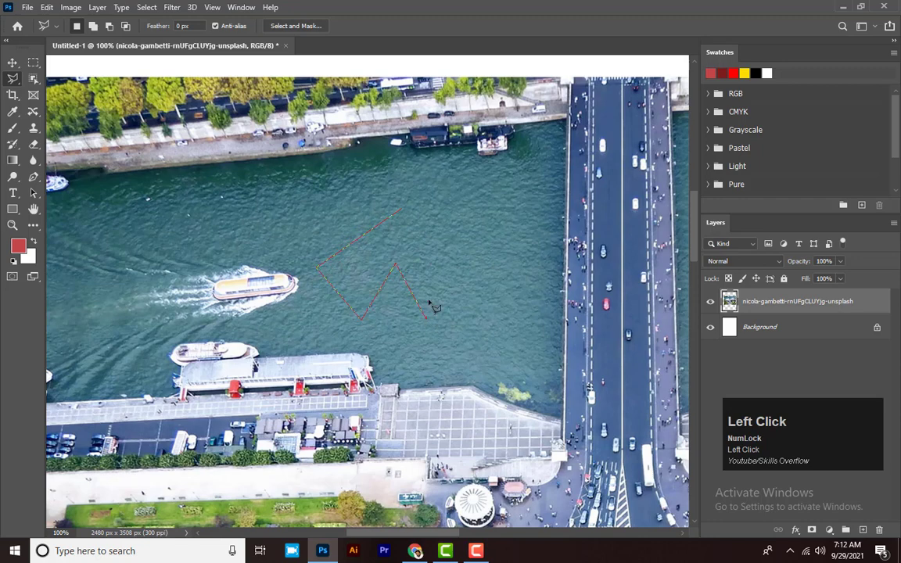
click(489, 319)
click(487, 242)
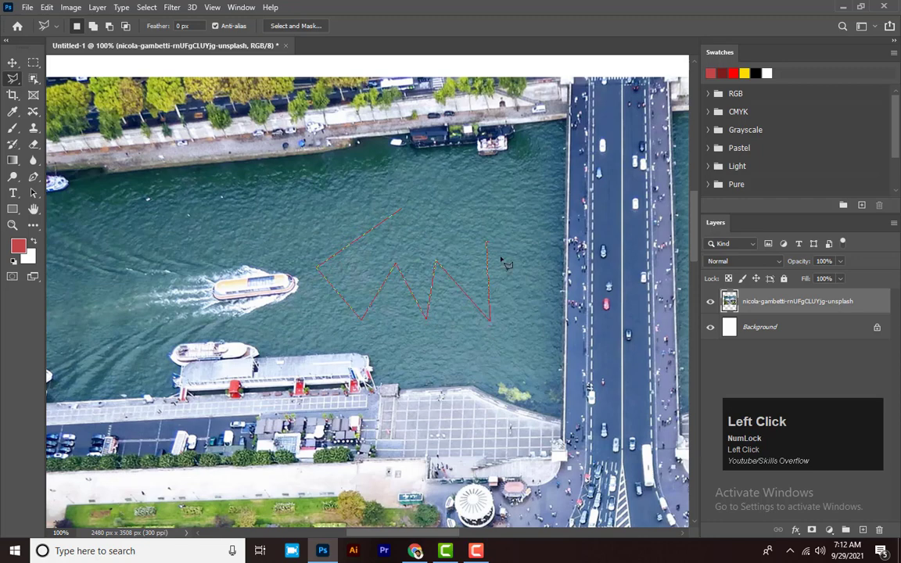
click(404, 210)
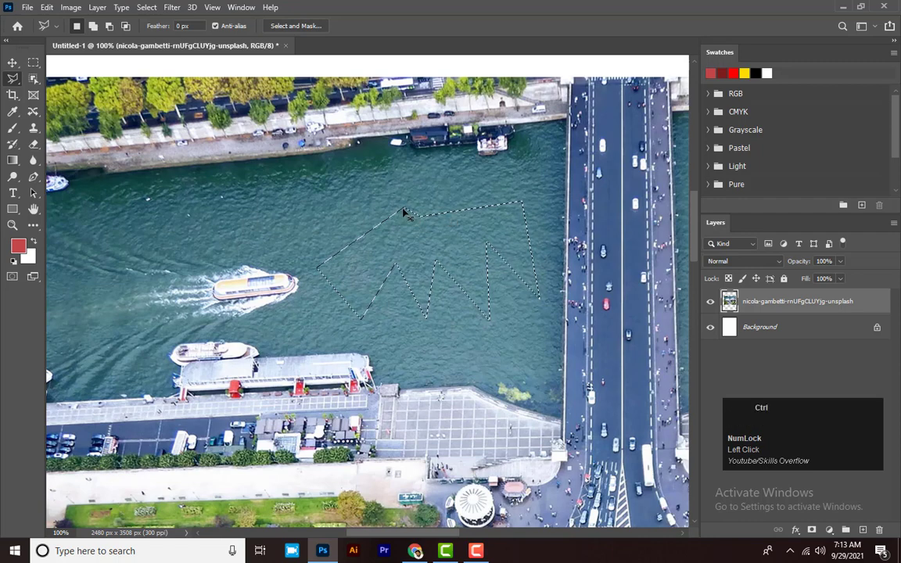
key(ctrl+d)
Step: Survey the photo from the far riverbank to the plaza, and examine the moving tour boat up close at 300%
key(space)
drag(518, 275, 127, 268)
drag(532, 292, 350, 397)
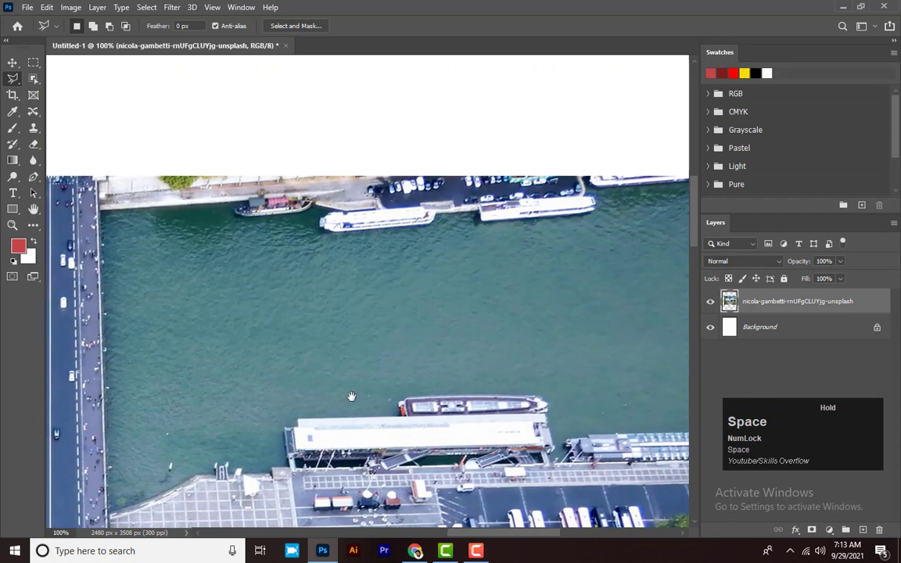
drag(357, 241, 595, 444)
key(ctrl+minus)
key(ctrl+minus)
key(ctrl+minus)
key(ctrl+minus)
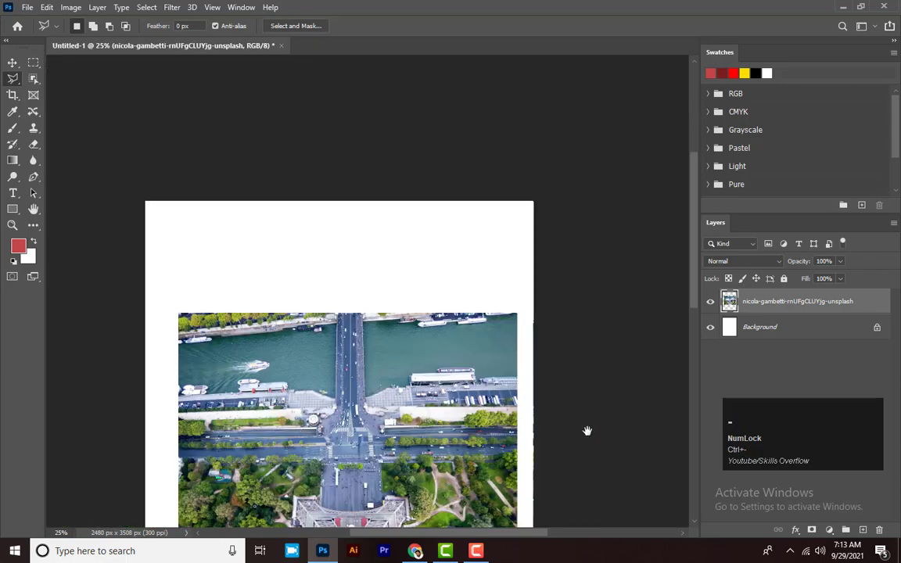
key(space)
drag(397, 392, 465, 255)
key(z)
click(395, 348)
click(395, 349)
click(396, 348)
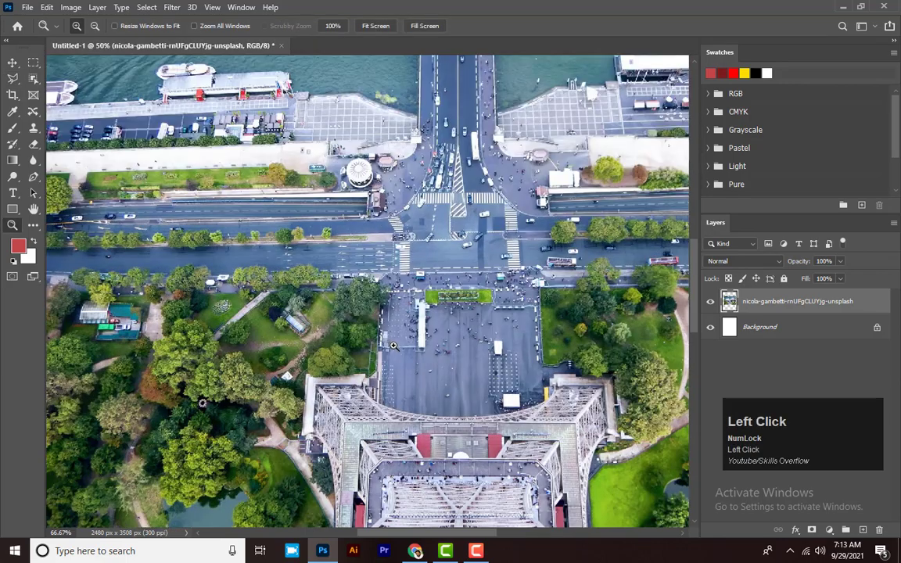
key(space)
drag(388, 250, 436, 333)
click(282, 225)
click(281, 225)
drag(283, 228, 422, 469)
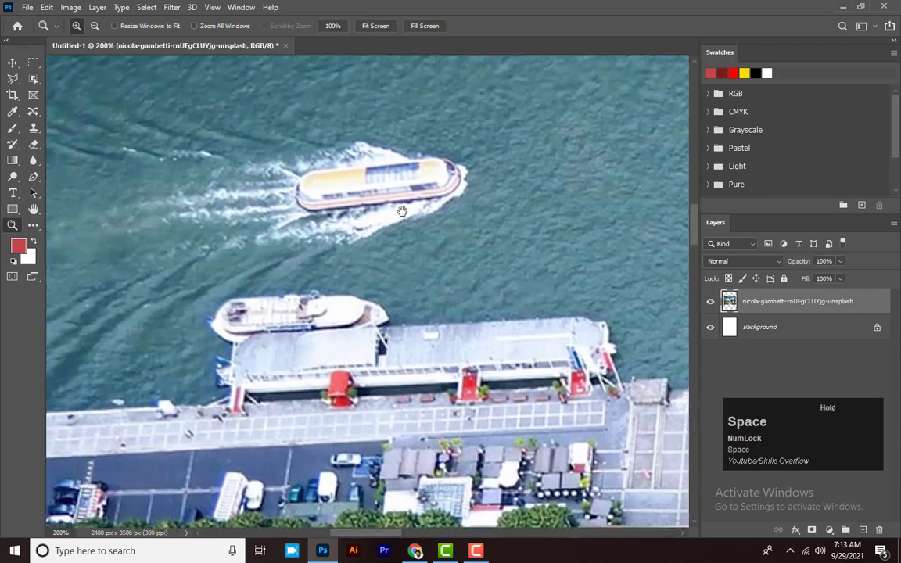
click(408, 211)
key(space)
drag(428, 161, 462, 223)
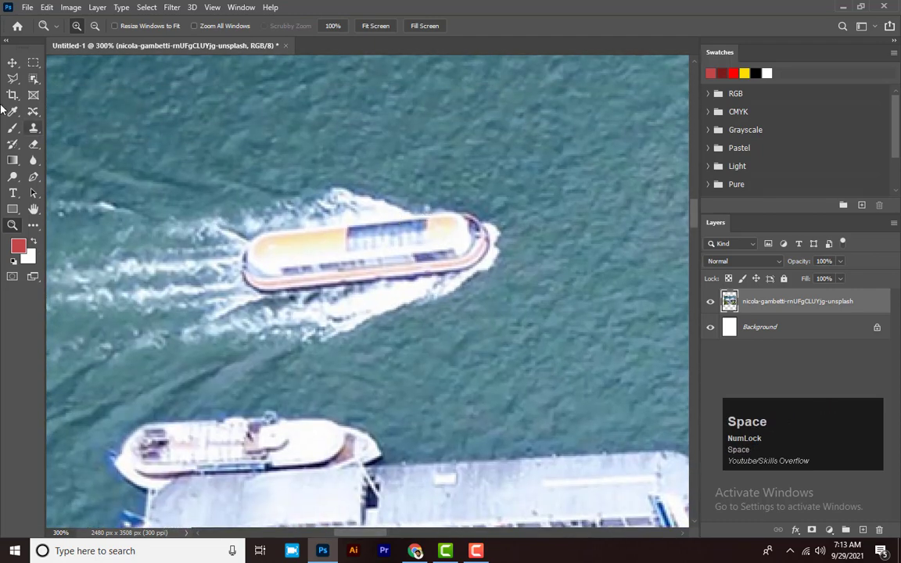
Step: Trace the hull of the moving tour boat with a closed Polygonal Lasso selection
click(17, 79)
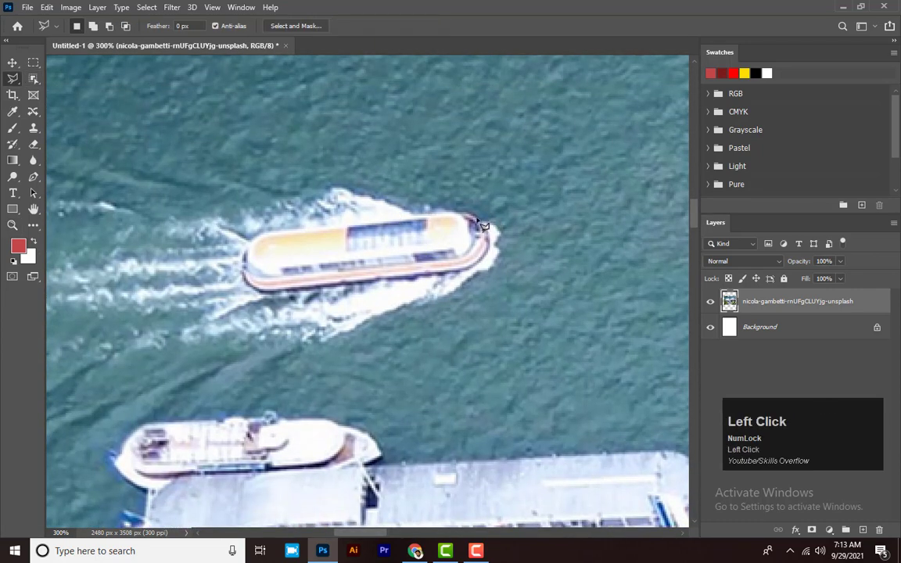
drag(369, 222, 258, 239)
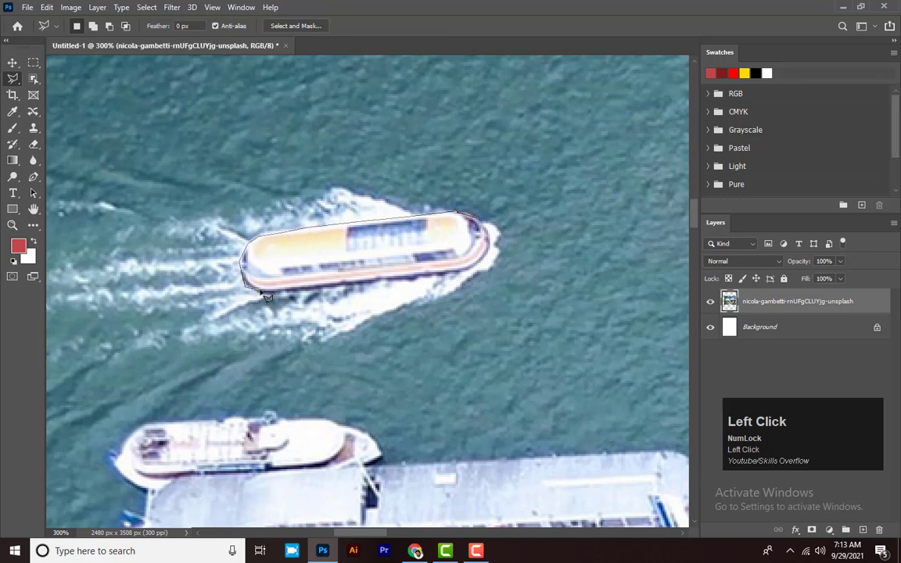
drag(342, 292, 372, 288)
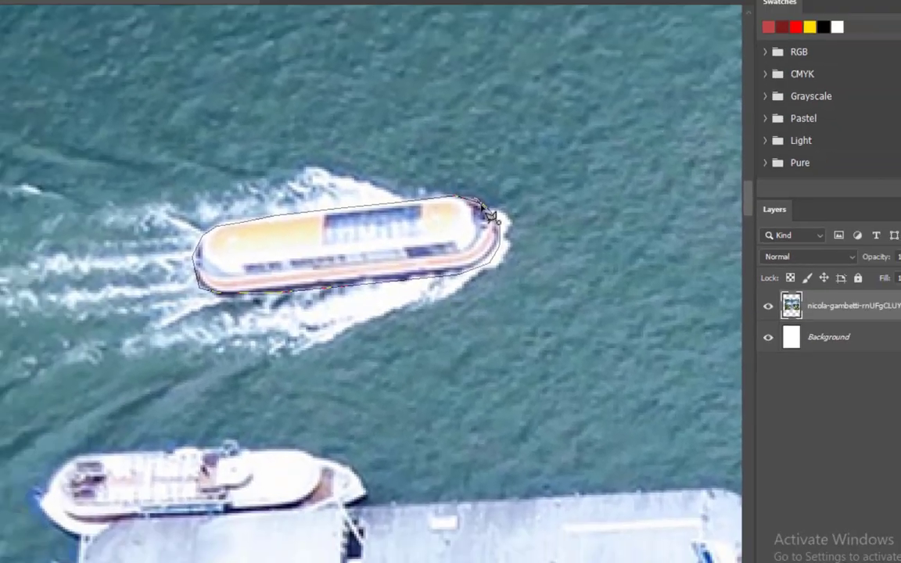
click(516, 174)
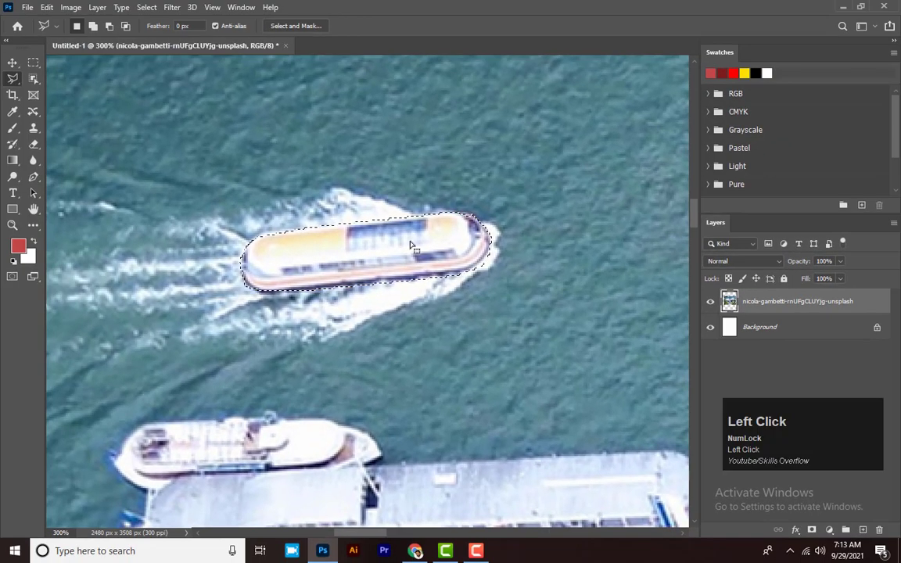
Step: Try placing a copy of the selected tour boat on its own layer above the original boat, and delete the copy
key(ctrl+j)
key(v)
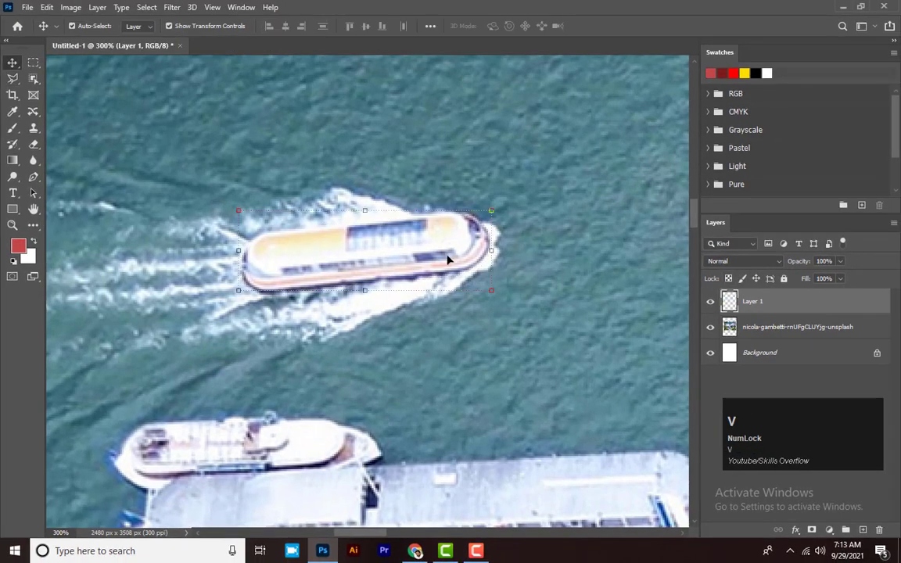
drag(447, 259, 501, 126)
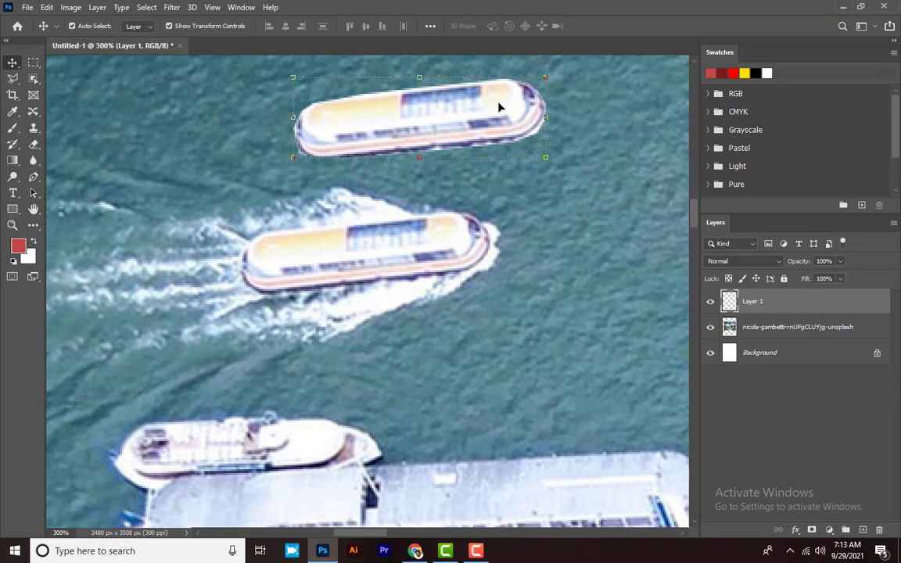
key(Delete)
Step: Trace the roadway and walkways of the bridge between the two riverbanks with a closed Magnetic Lasso selection
key(ctrl+minus)
key(ctrl+minus)
key(ctrl+minus)
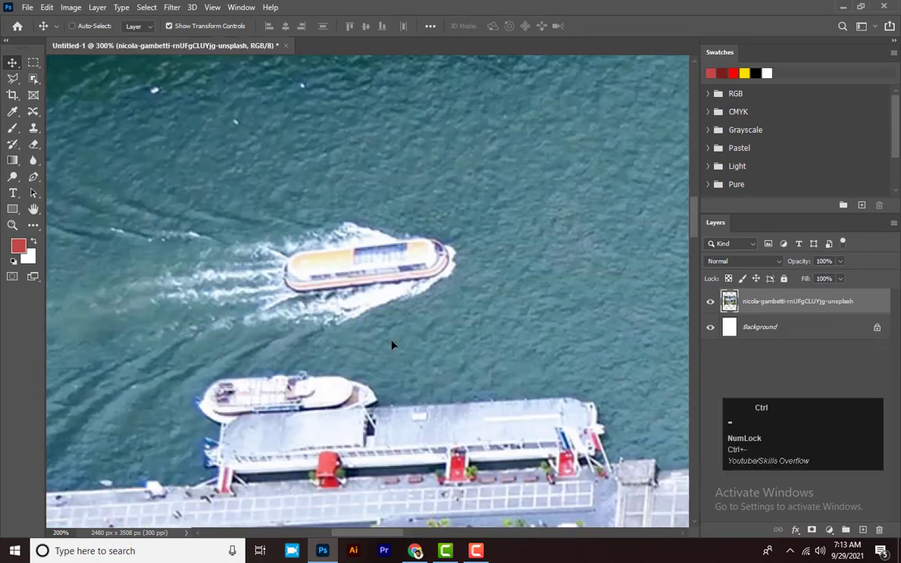
click(16, 79)
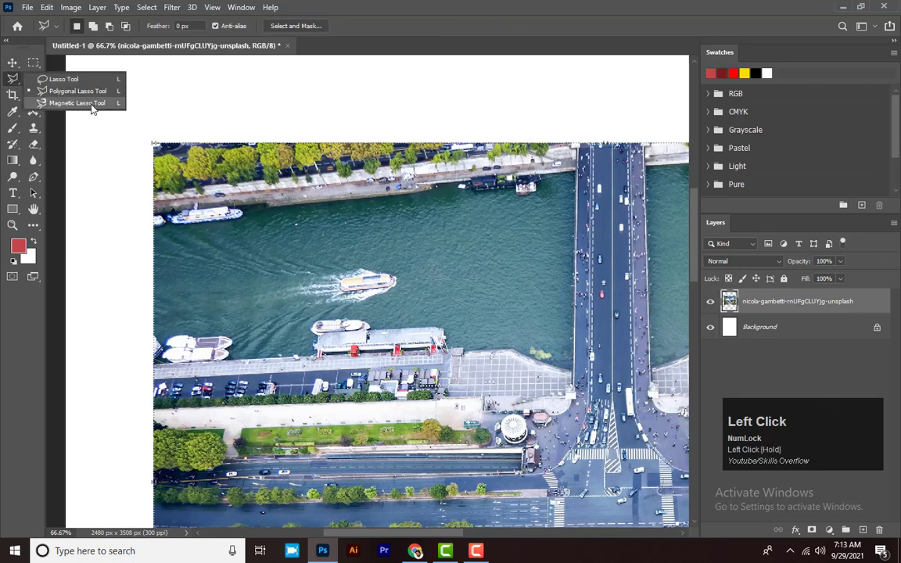
click(87, 103)
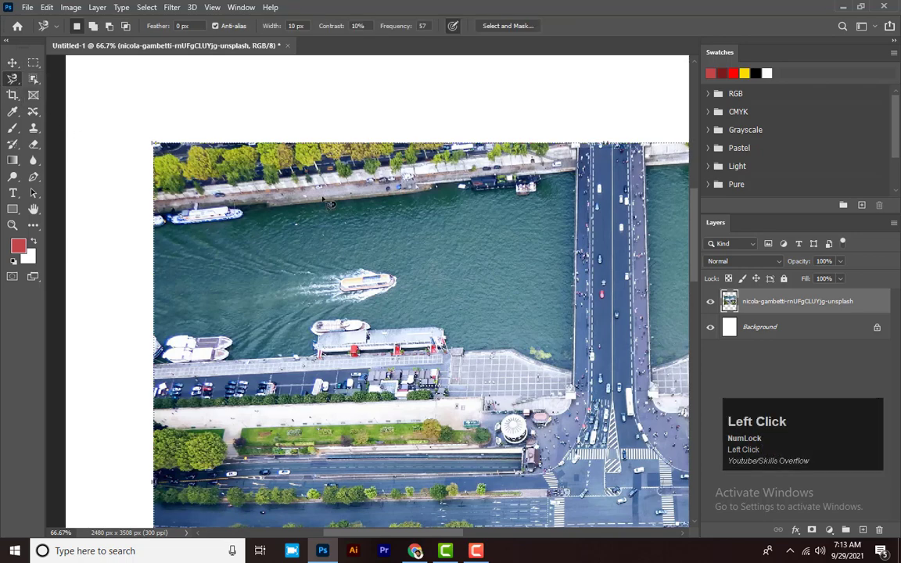
key(z)
click(547, 254)
click(547, 255)
drag(563, 265, 457, 264)
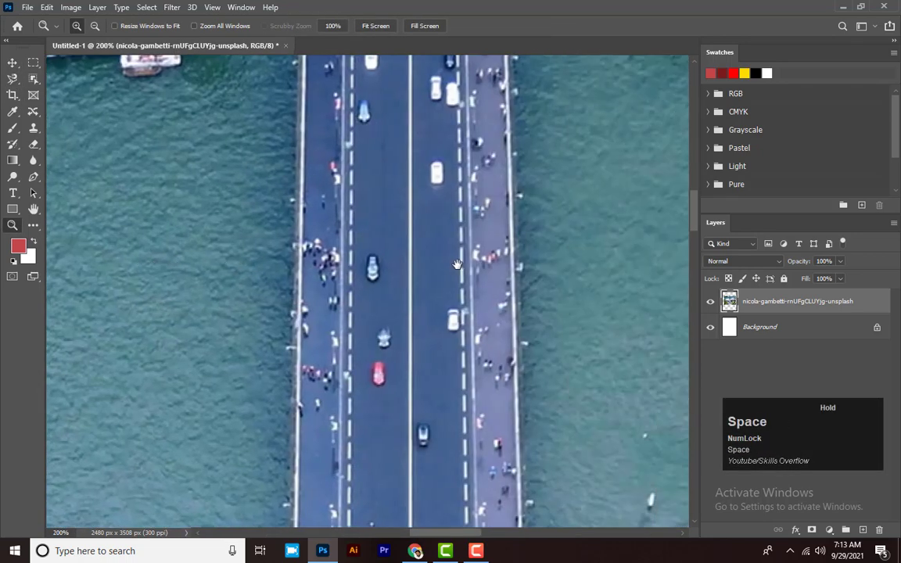
key(ctrl+minus)
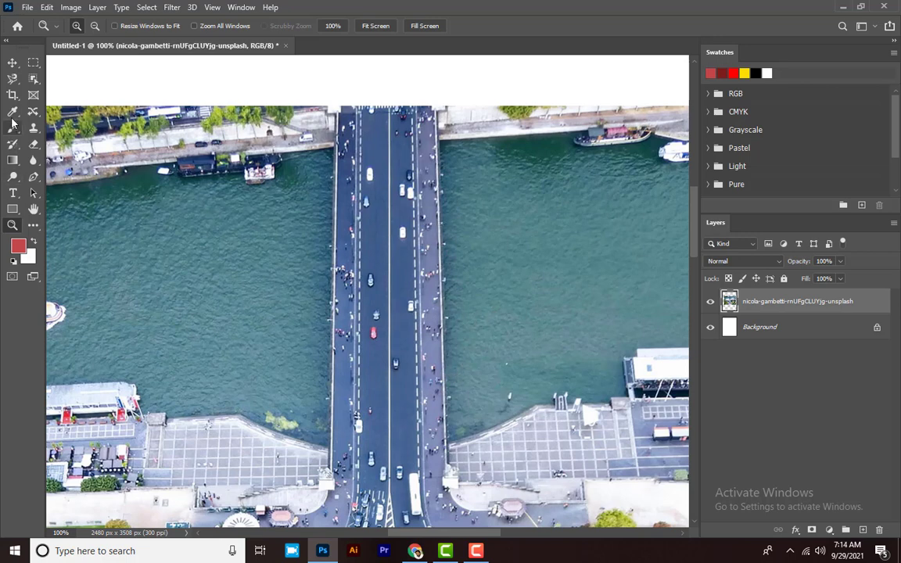
click(12, 78)
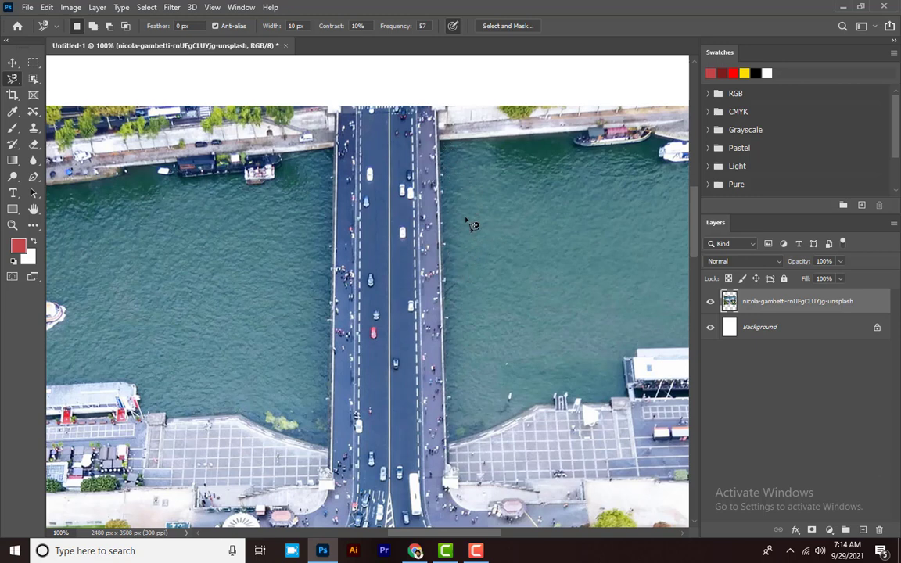
click(341, 152)
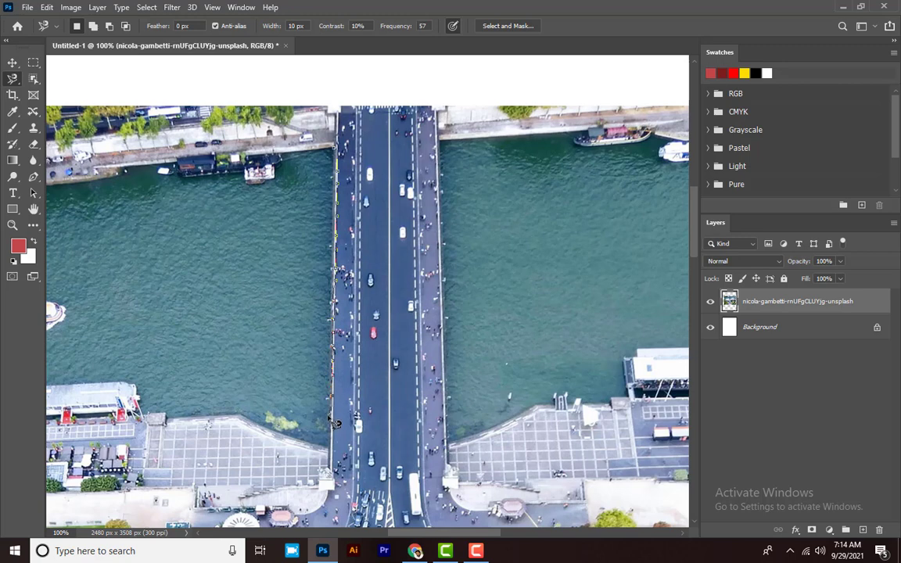
click(333, 422)
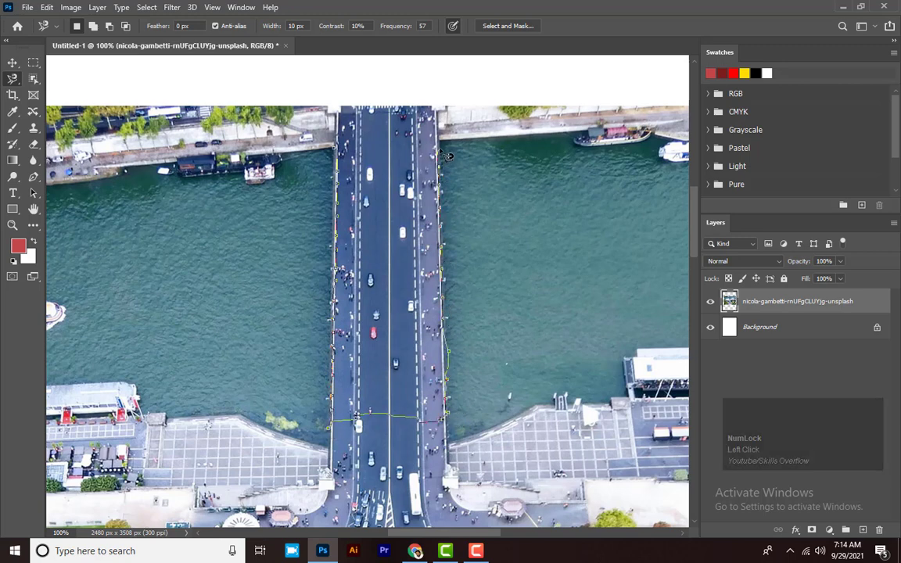
click(400, 138)
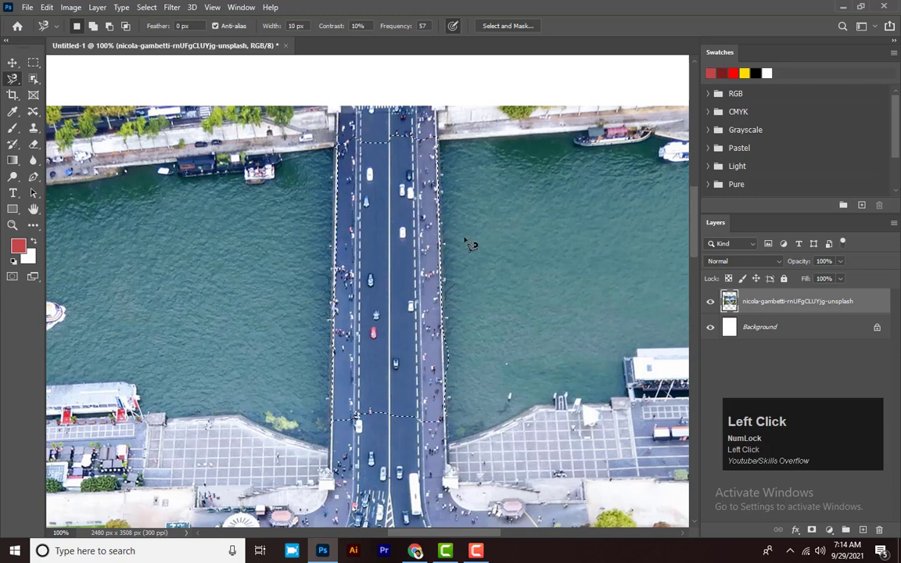
Step: Try placing a copy of the selected bridge on its own layer over the water beside the original, and remove the copy
key(ctrl+j)
key(v)
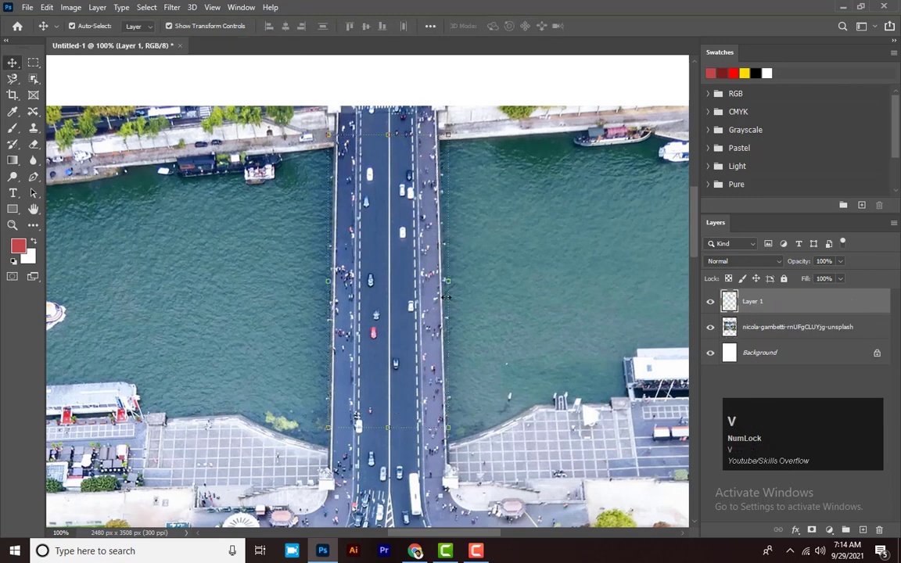
drag(419, 220, 199, 243)
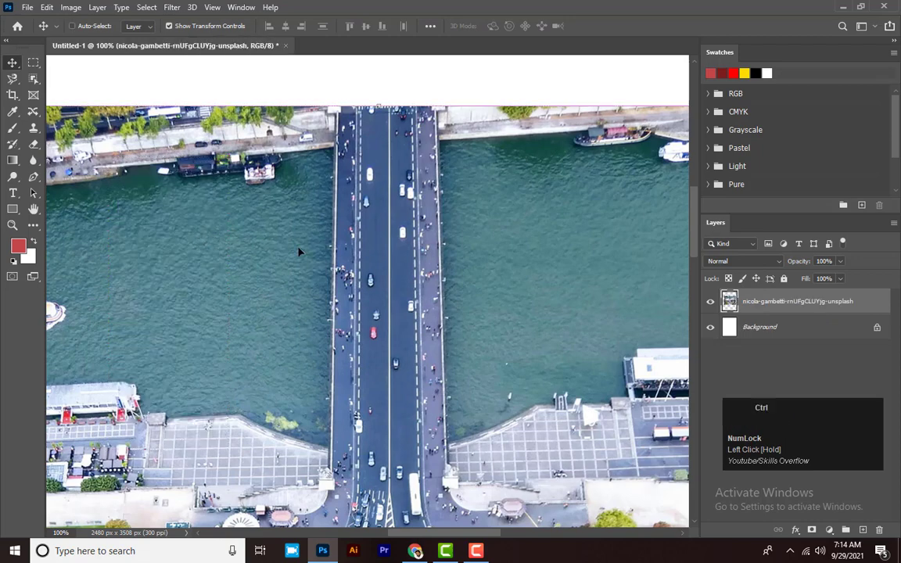
key(ctrl+minus)
key(ctrl+minus)
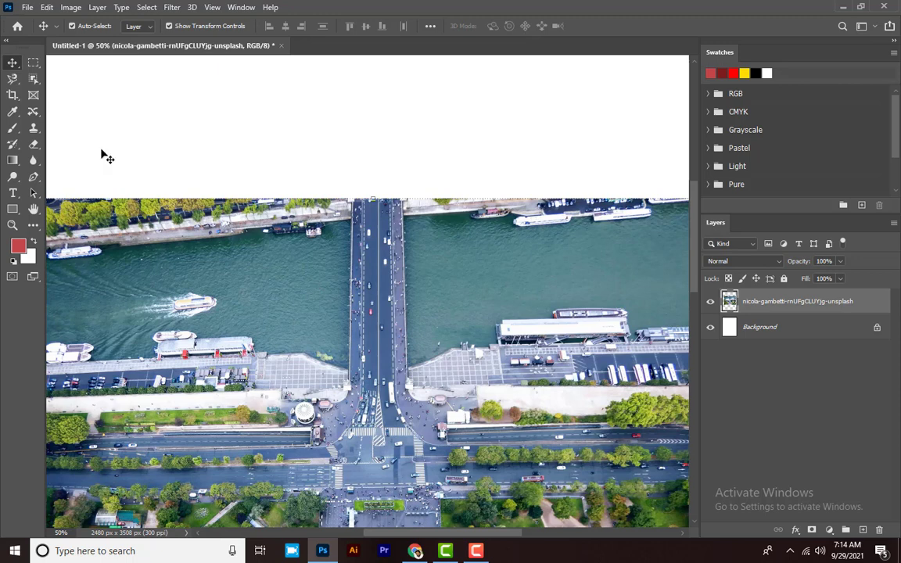
Step: Draw a rounded freehand Lasso selection across the white canvas and the photo's upper edge, and deselect it
click(34, 64)
right_click(34, 64)
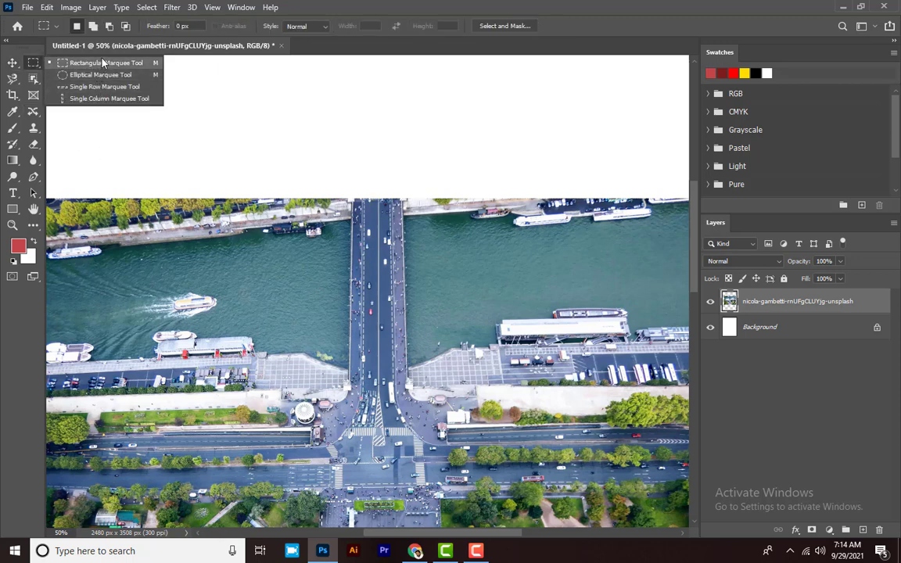
click(11, 78)
click(11, 78)
click(65, 79)
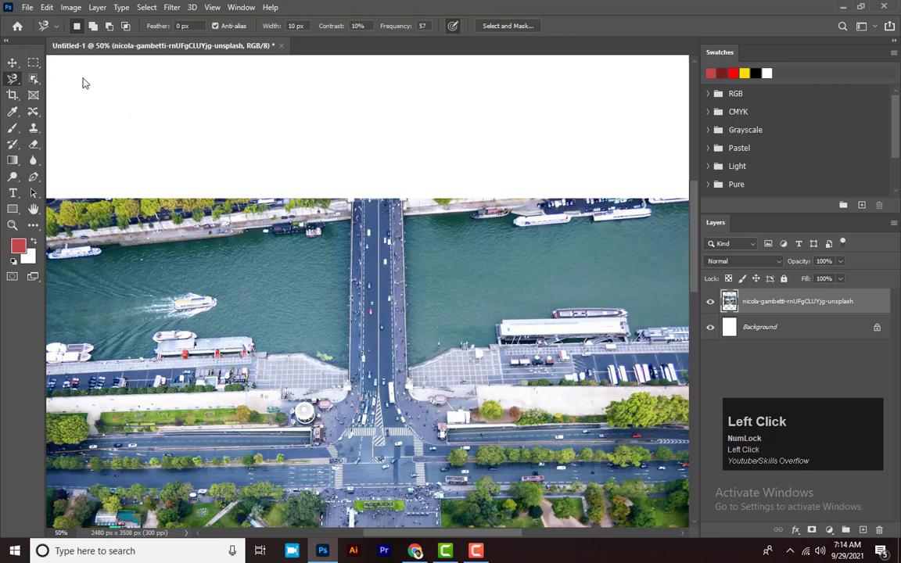
mouse_move(215, 112)
mouse_down()
mouse_move(263, 107)
mouse_move(219, 114)
mouse_up()
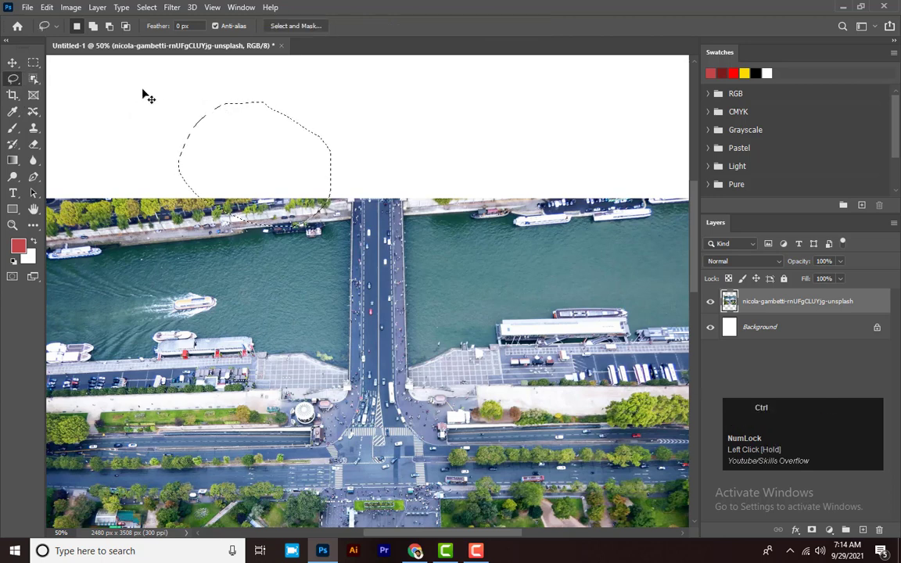
key(ctrl+d)
Step: Draw a jagged closed Polygonal Lasso selection over the white canvas and the bridge's upper end, and deselect it
click(12, 78)
click(78, 91)
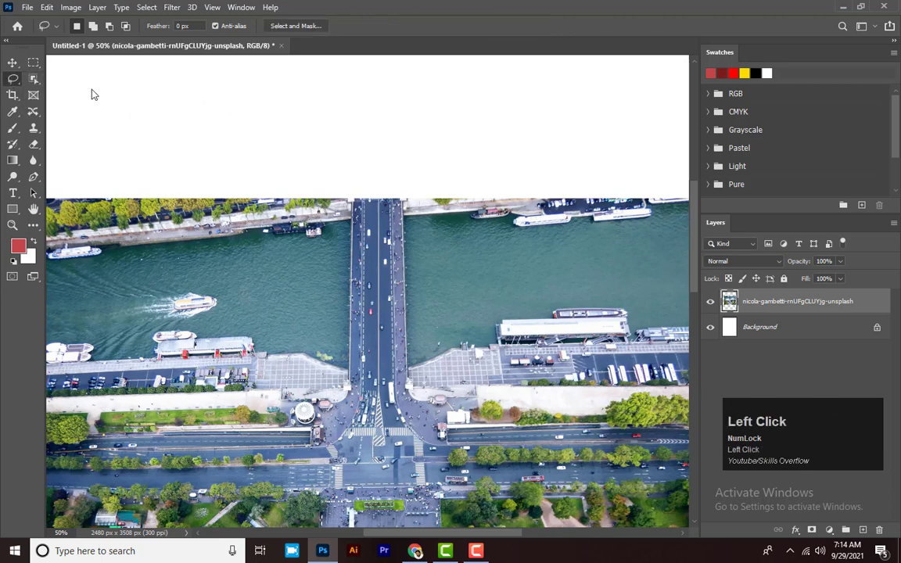
click(329, 121)
click(294, 194)
click(348, 164)
click(383, 240)
click(422, 179)
click(488, 190)
click(419, 127)
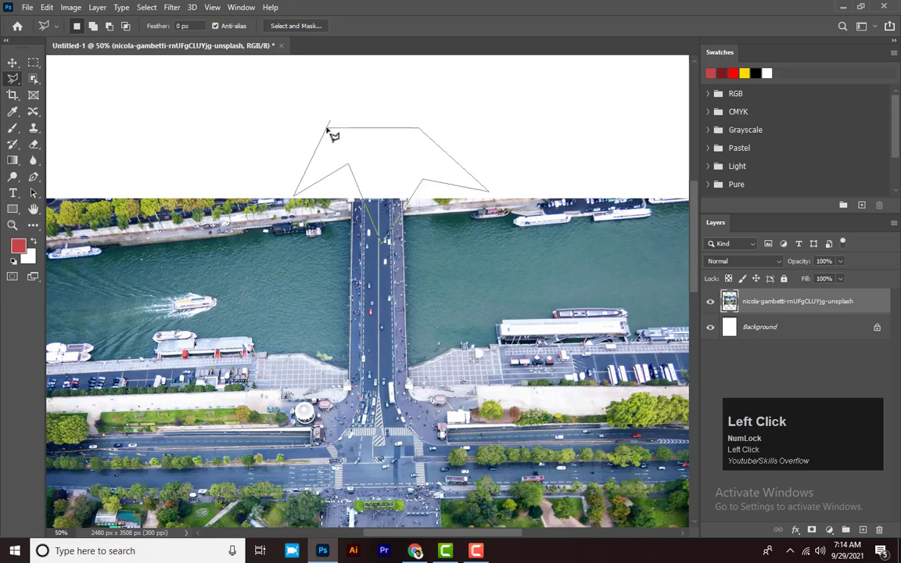
click(330, 124)
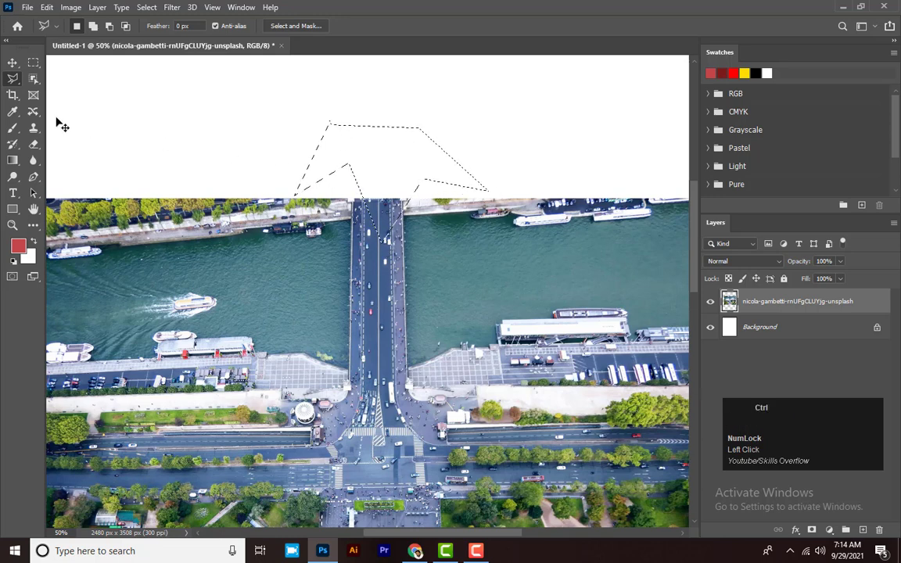
key(ctrl+d)
right_click(12, 81)
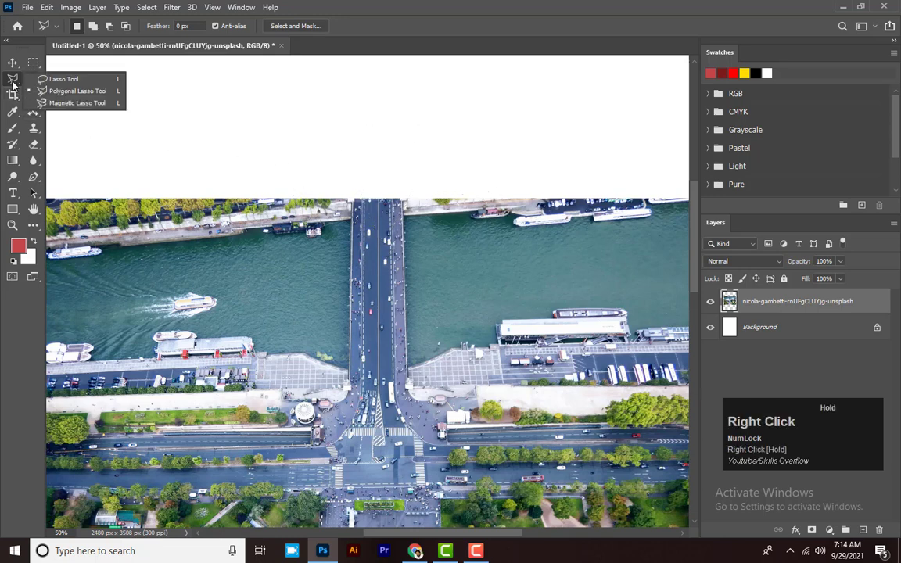
click(77, 102)
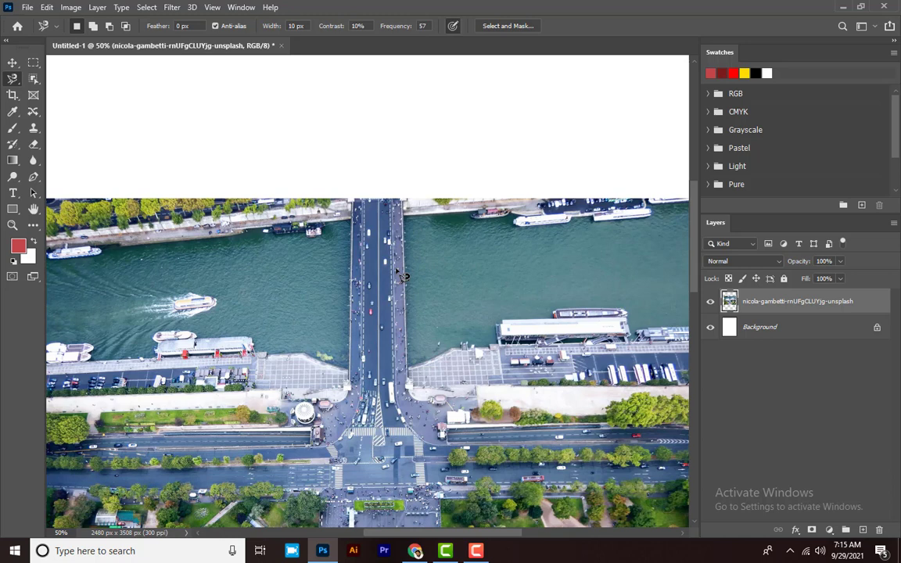
right_click(33, 78)
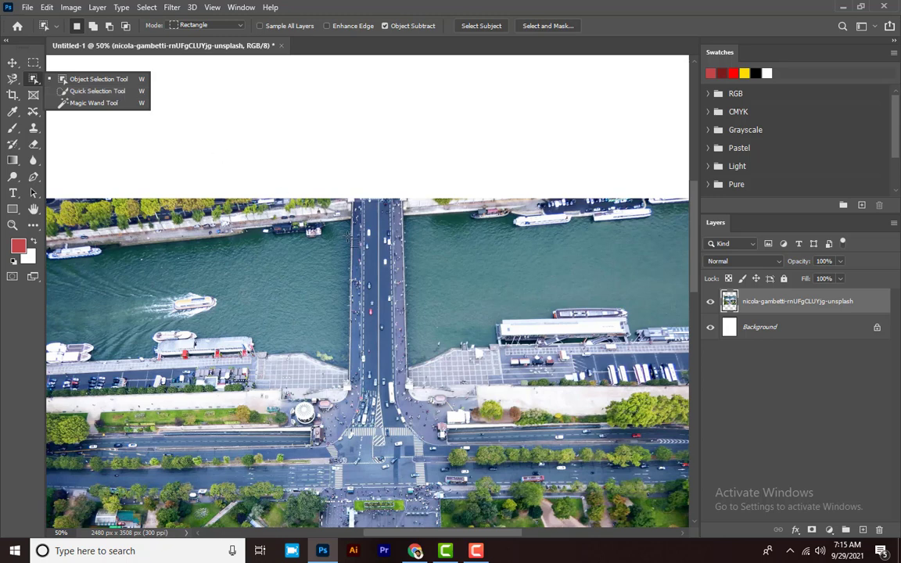
key(Escape)
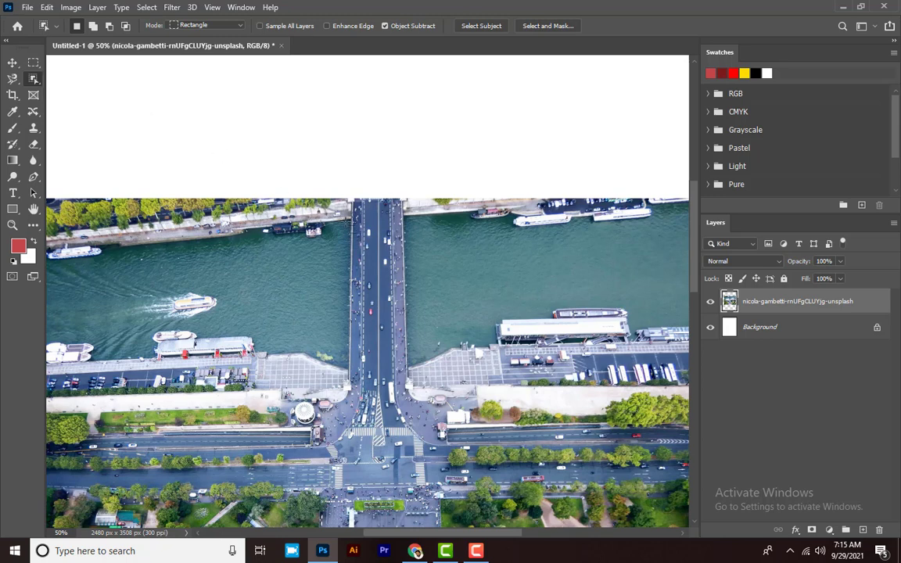
Step: Scale the whole aerial photo down to about a third of the page width and place it in the page's upper part
click(12, 64)
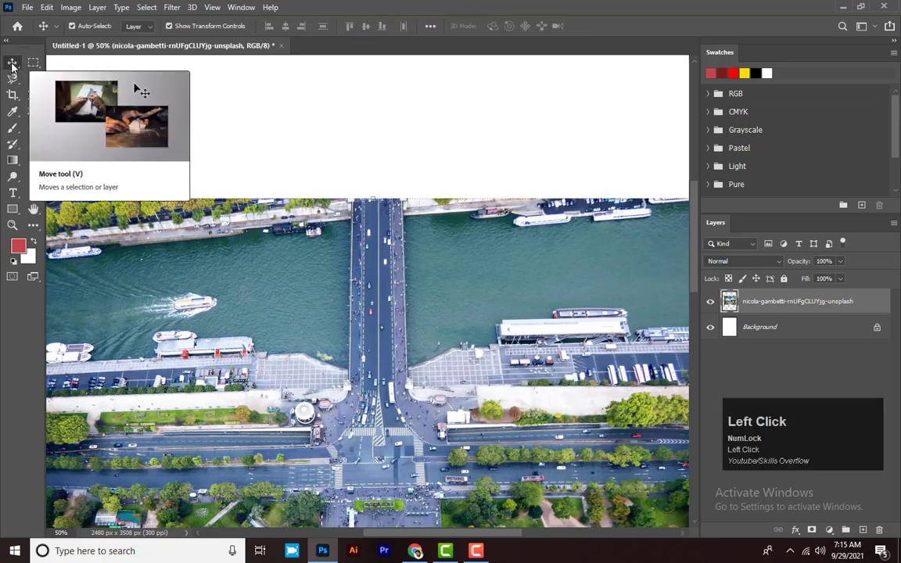
key(ctrl+minus)
key(ctrl+minus)
key(ctrl+minus)
key(v)
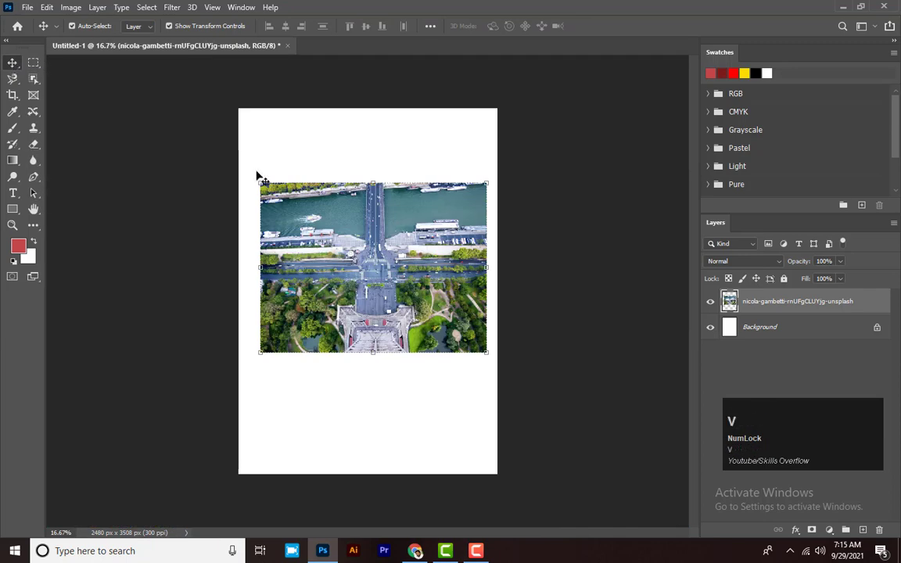
click(474, 262)
drag(487, 184, 362, 189)
key(Return)
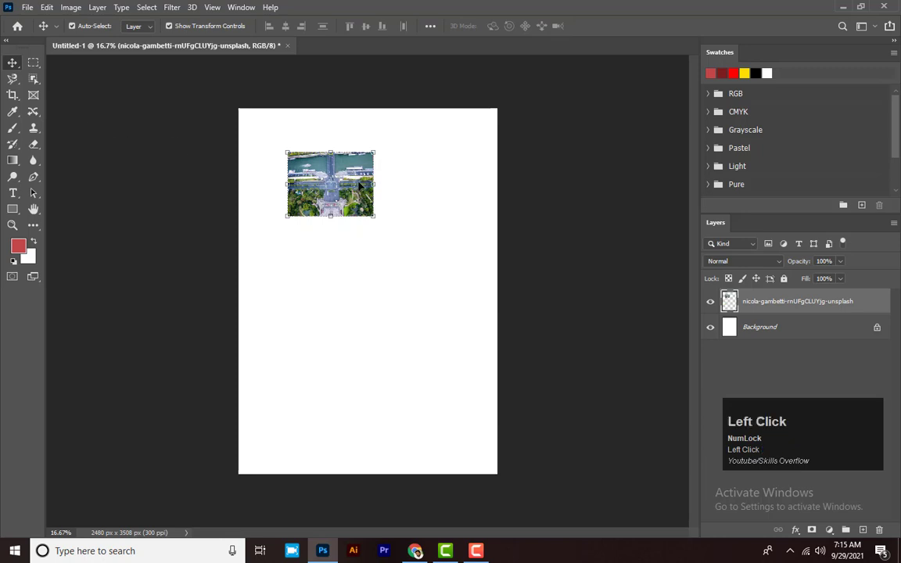
Step: Try scattering five duplicates of the small photo across the page with the Move tool, and undo them all
key(alt)
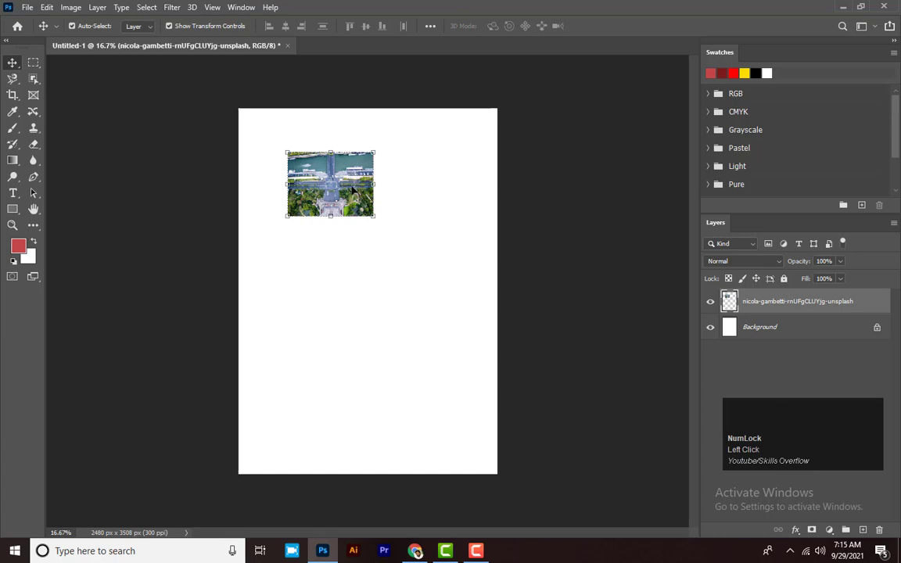
drag(351, 190, 440, 243)
drag(425, 245, 372, 250)
key(ctrl+z)
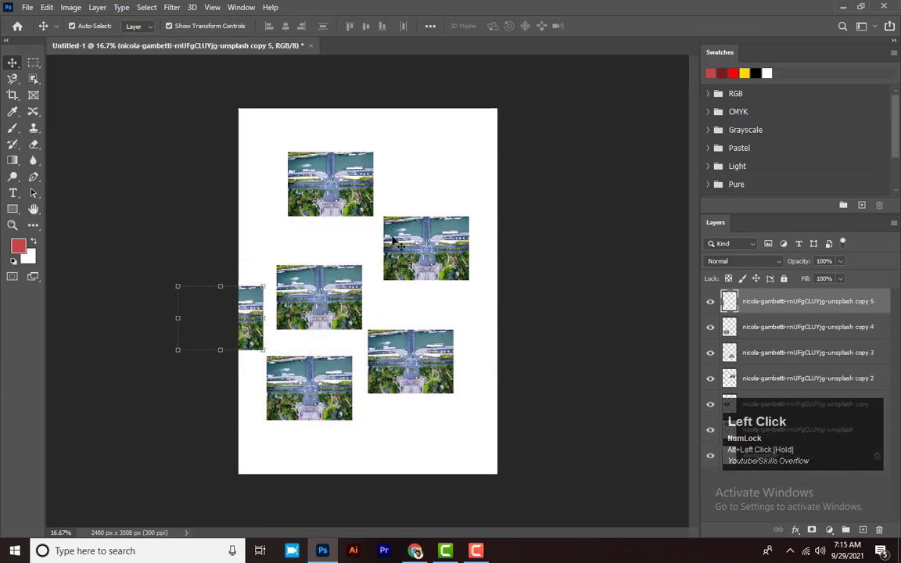
key(ctrl+z)
key(ctrl+z)
key(ctrl+z)
key(ctrl+z)
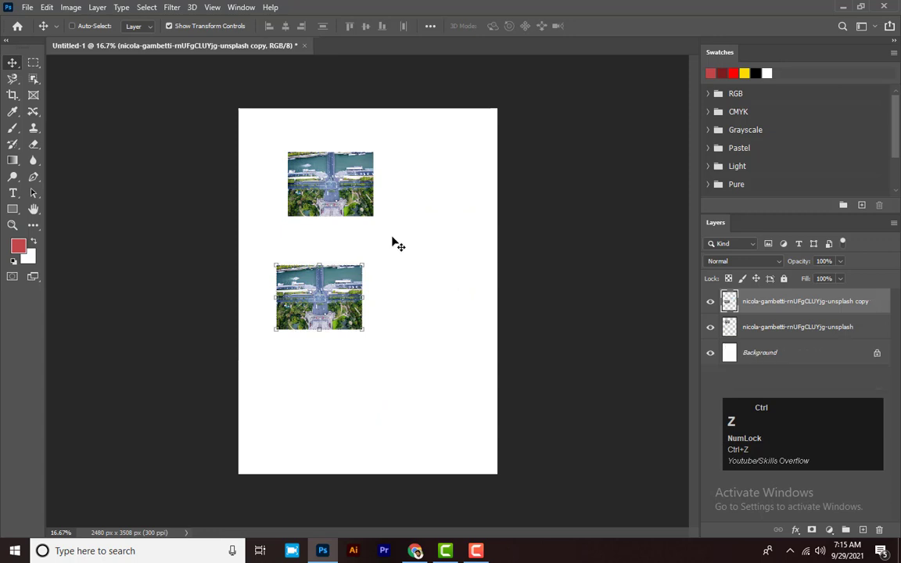
key(ctrl+z)
Step: Try duplicating the photo toward the lower part of the page, and delete the duplicate
drag(357, 197, 344, 411)
drag(400, 410, 318, 247)
key(Delete)
Step: Try arranging the photo and two duplicates in a horizontal row across the page, and delete the two duplicates
drag(330, 173, 487, 251)
drag(533, 342, 302, 246)
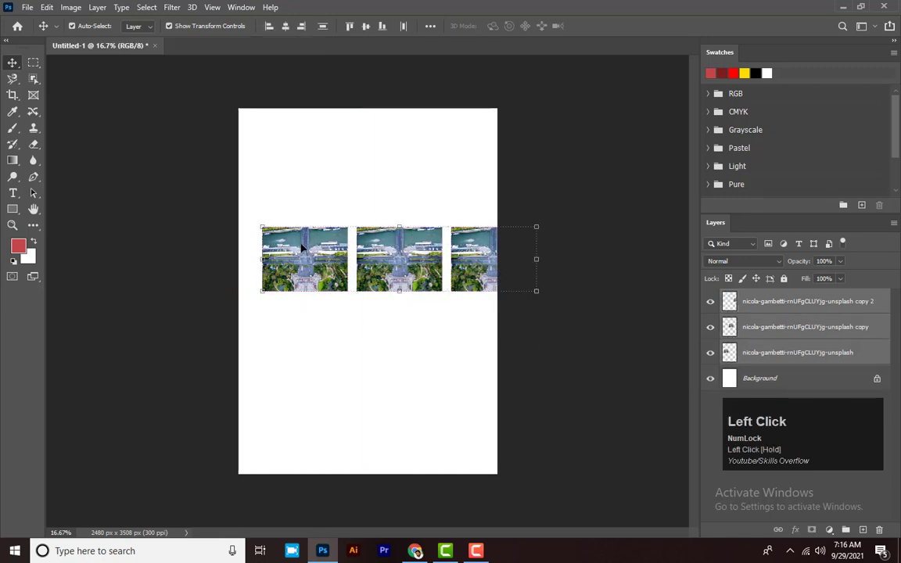
key(Delete)
key(ctrl+z)
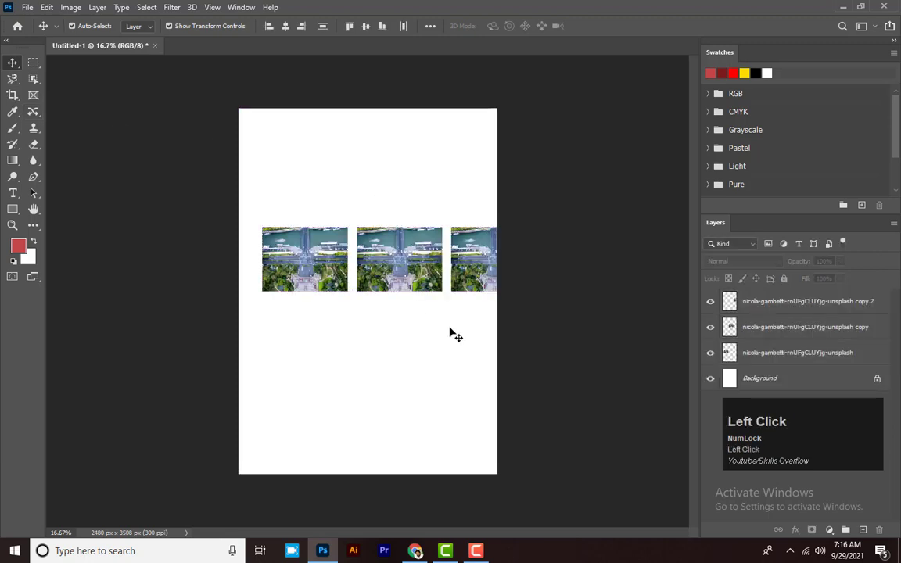
drag(486, 328, 412, 254)
key(Delete)
Step: Move the photo to the page's upper part and place four duplicates below it in two columns
drag(326, 249, 365, 245)
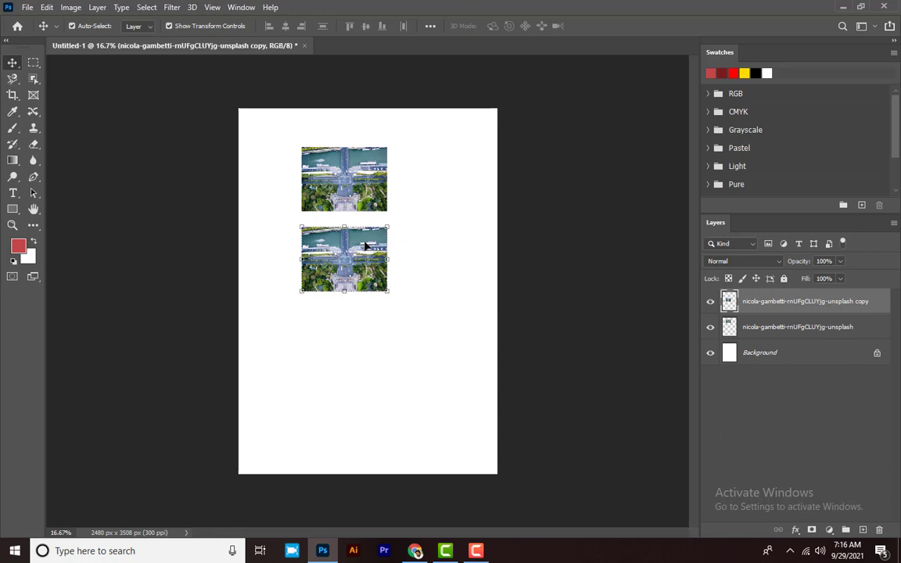
drag(365, 268, 428, 254)
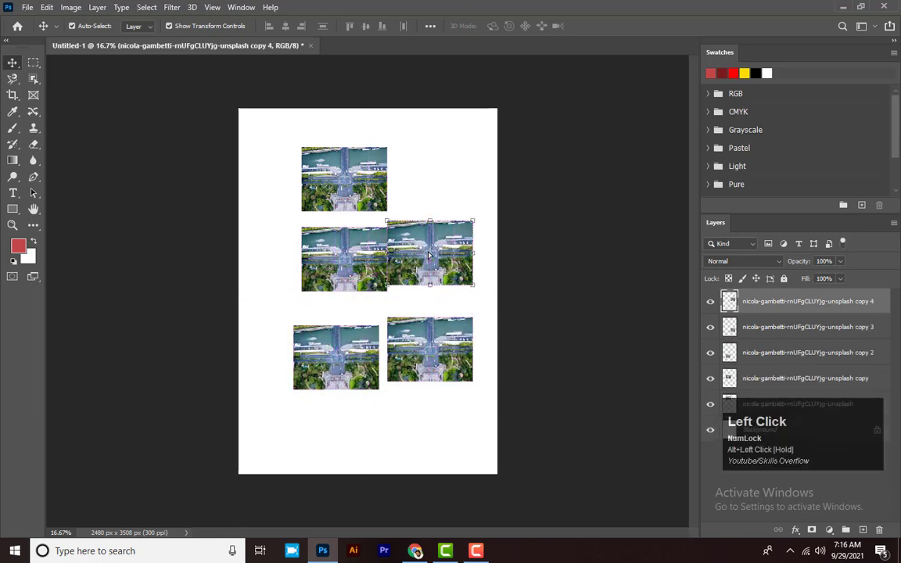